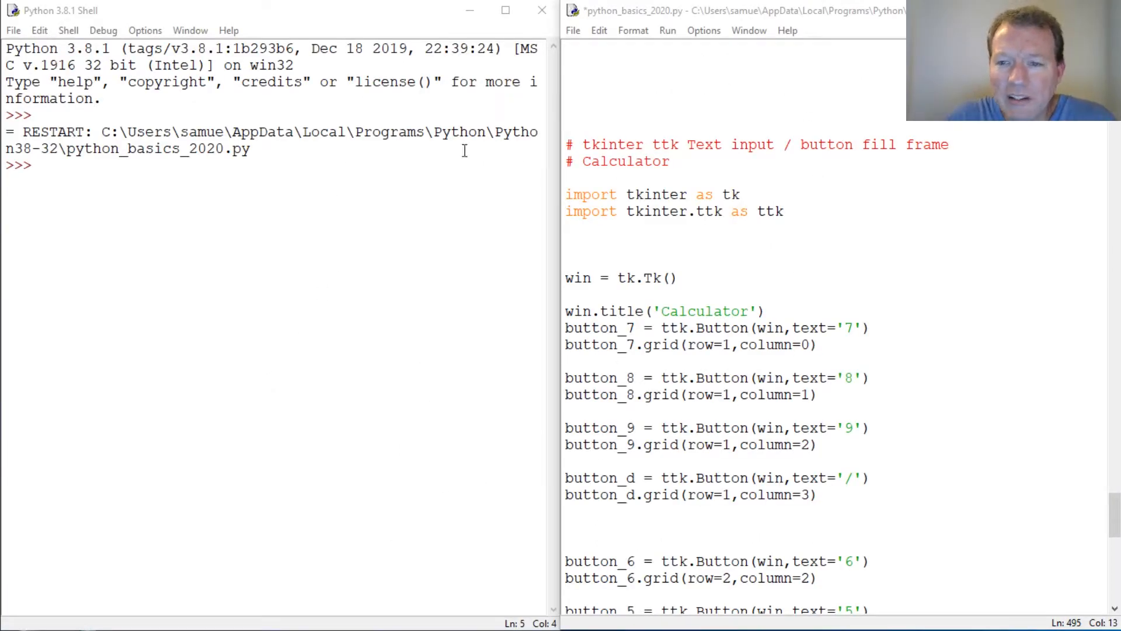
# Review the header comment, selecting the words tkinter and Calculator in the script
pyautogui.click(611, 143)
pyautogui.doubleClick(610, 143)
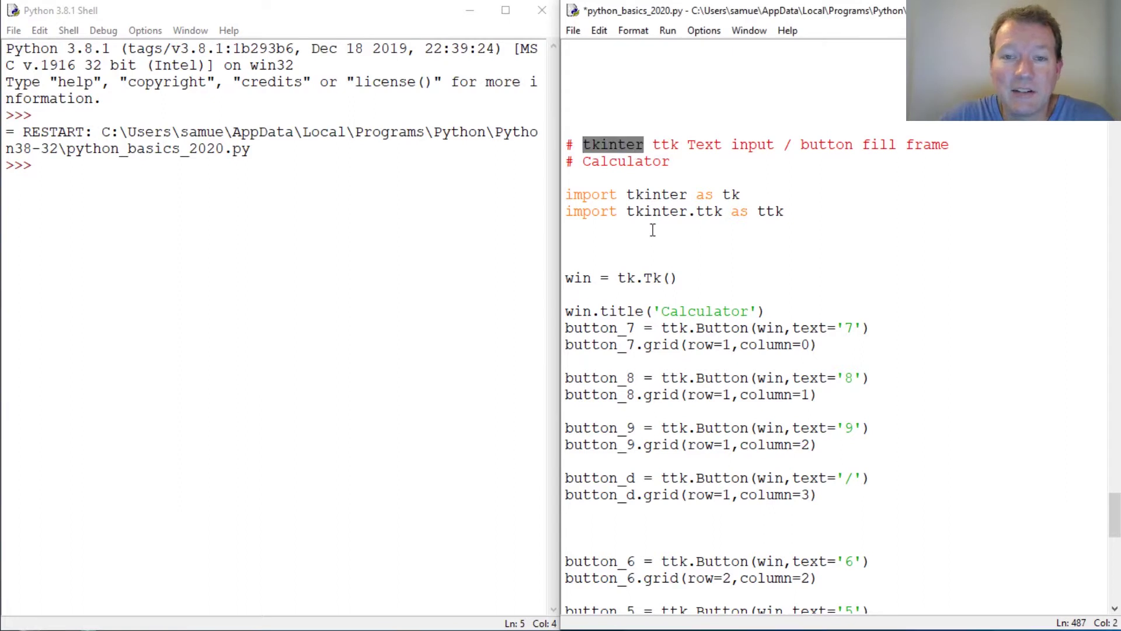
pyautogui.doubleClick(636, 164)
pyautogui.click(689, 144)
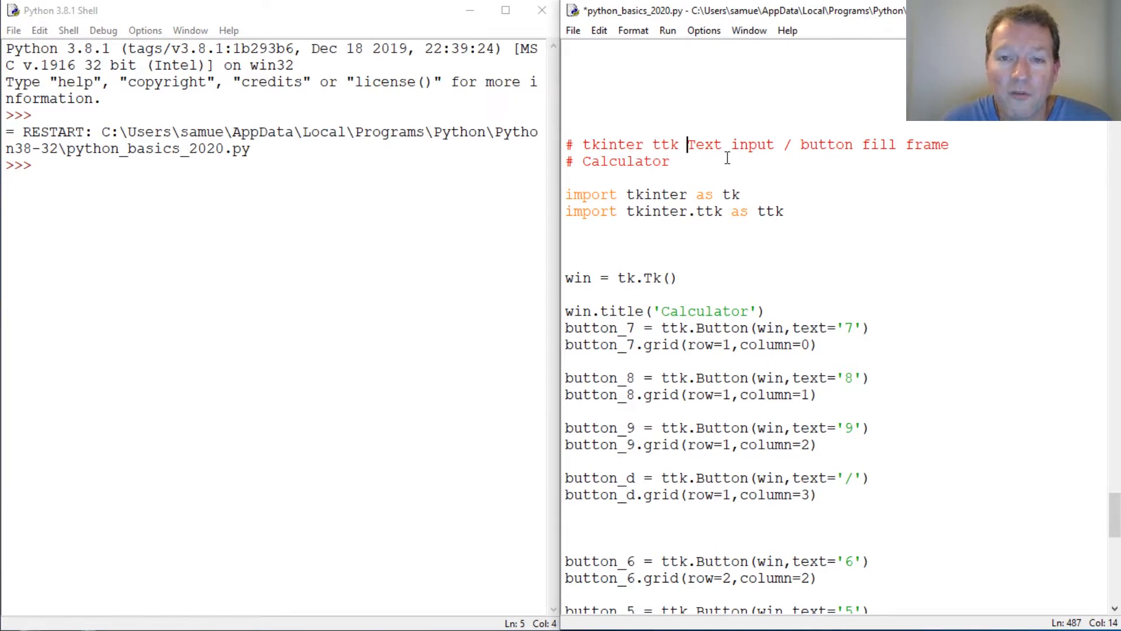
# Run the calculator script with F5 so it saves and launches the Calculator window
pyautogui.click(682, 245)
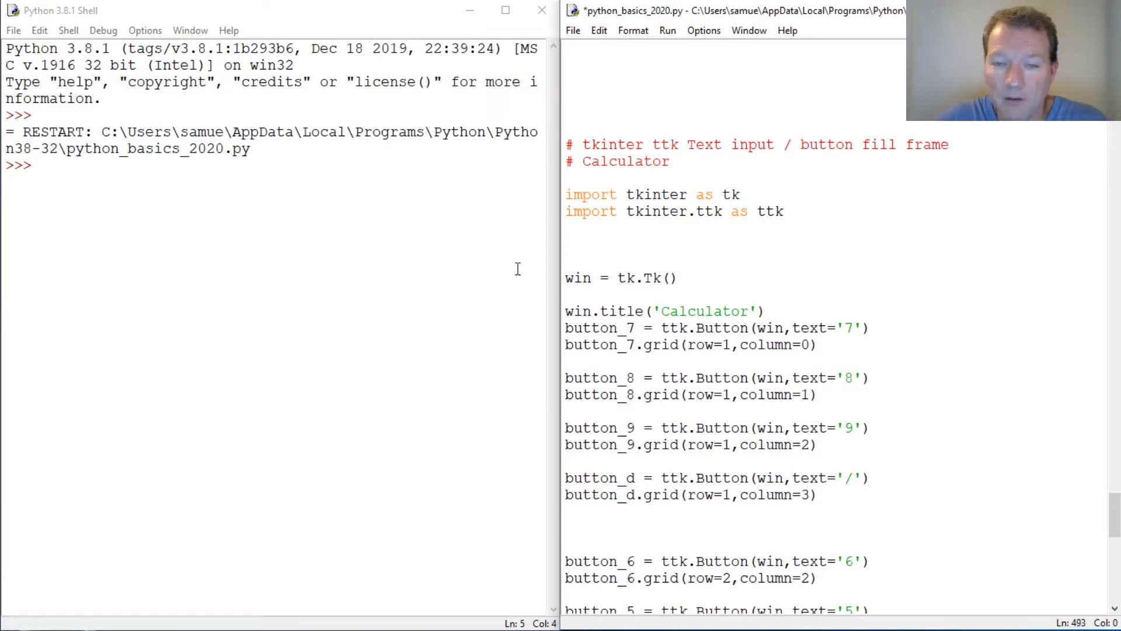
pyautogui.click(680, 310)
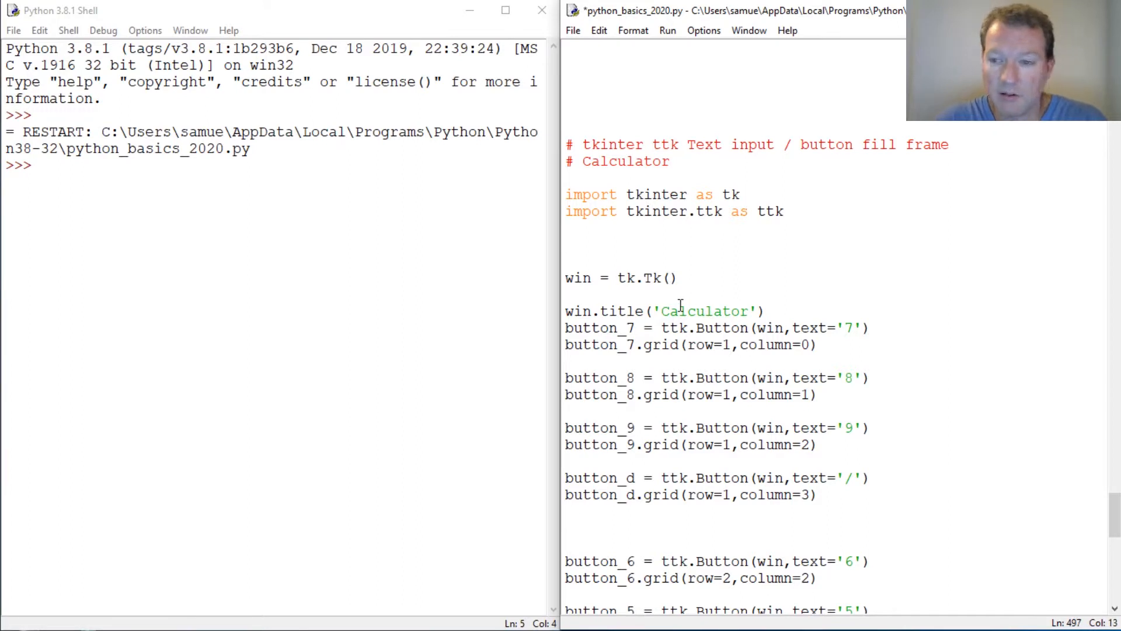
pyautogui.press('F5')
# Confirm the save so the Calculator window appears, and move it down over the shell
pyautogui.press('Return')
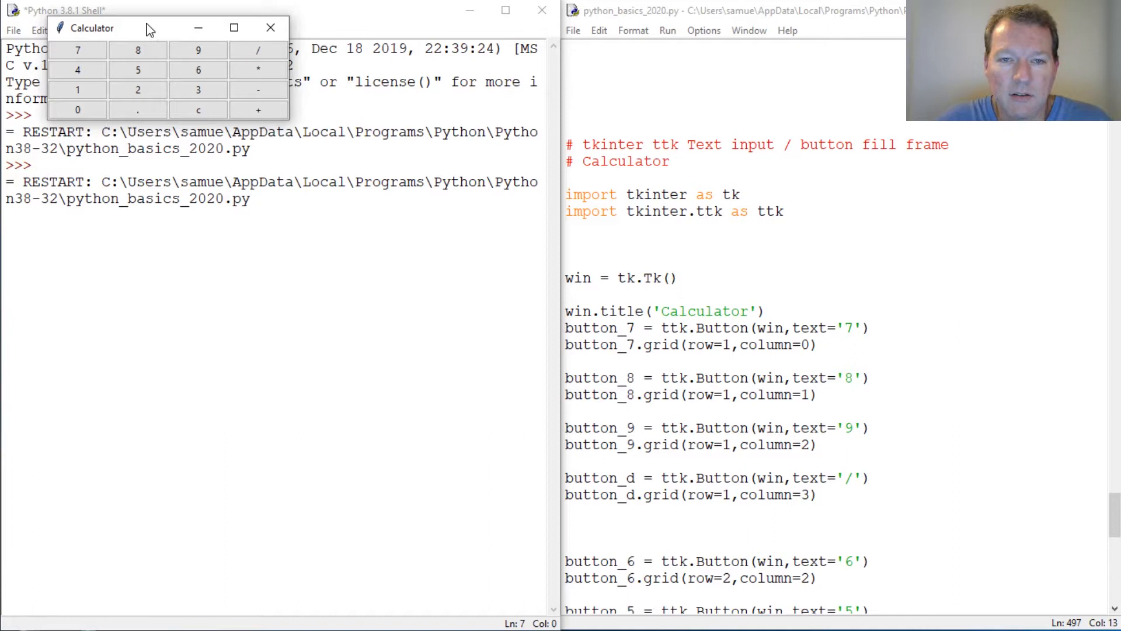
pyautogui.moveTo(148, 27)
pyautogui.mouseDown()
pyautogui.moveTo(280, 130)
pyautogui.moveTo(325, 184)
pyautogui.mouseUp()
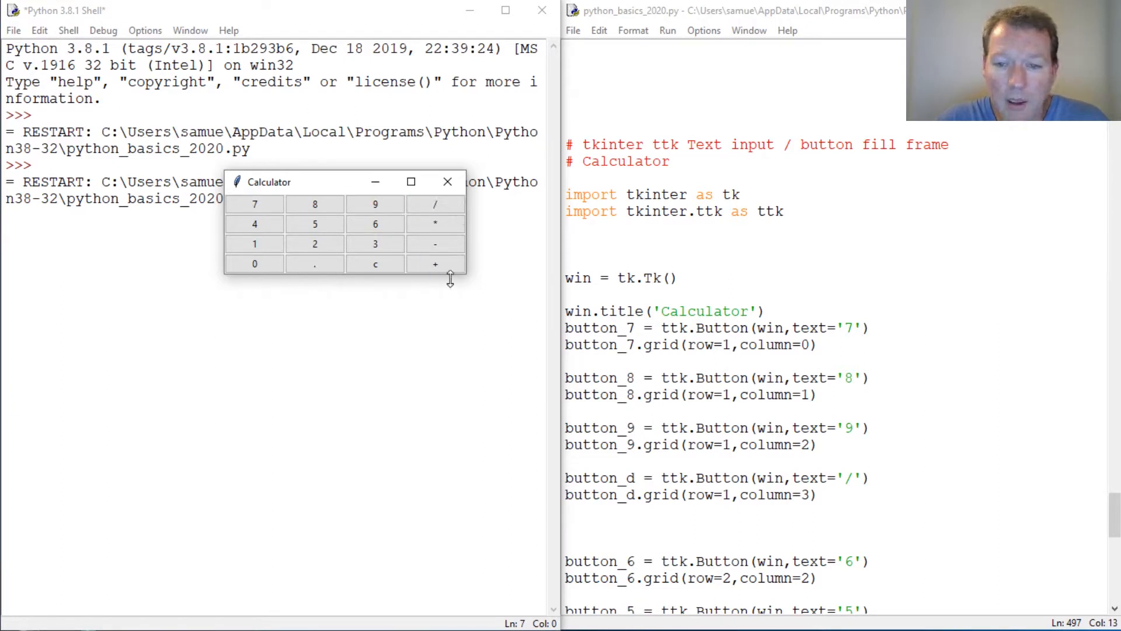
# Refocus the script editor and close the running Calculator window
pyautogui.click(699, 324)
pyautogui.click(743, 288)
pyautogui.click(713, 302)
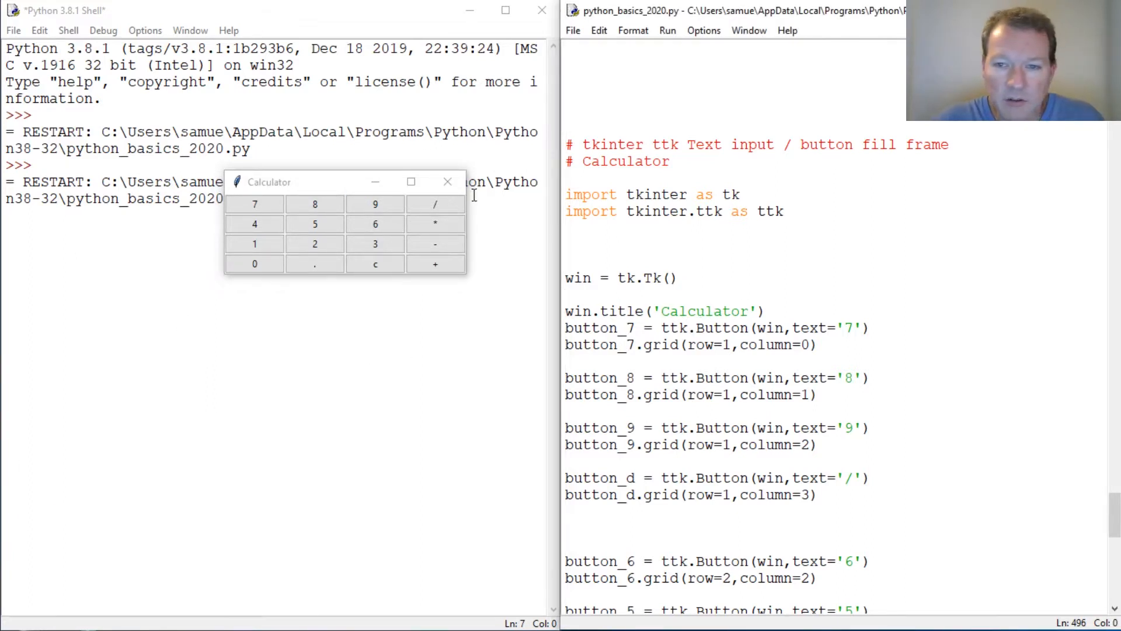
pyautogui.click(447, 181)
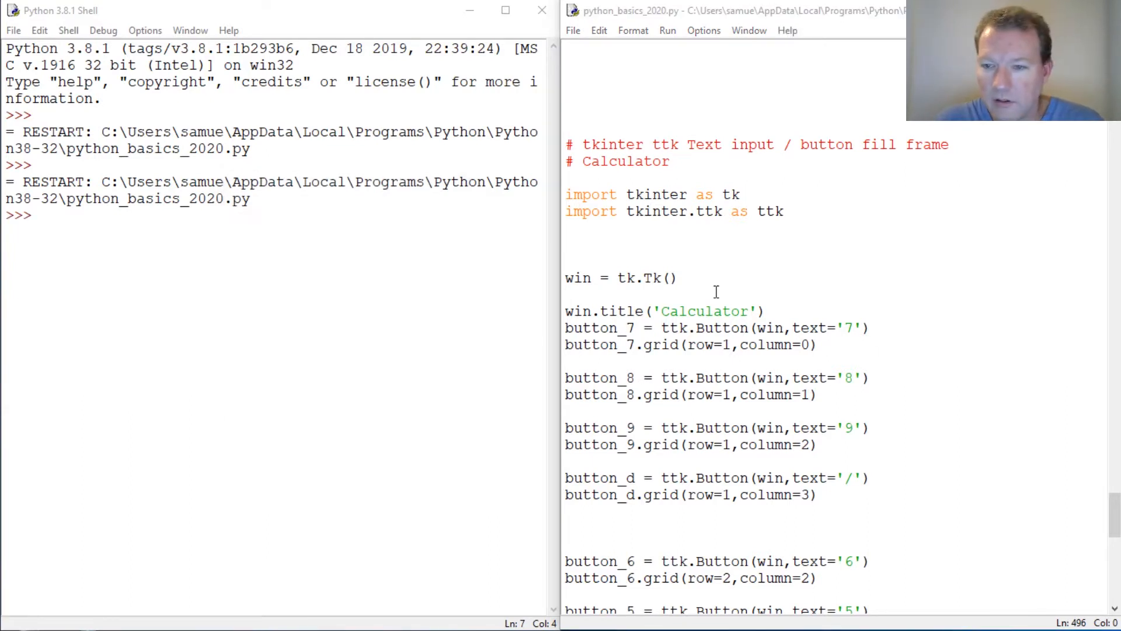
# Add entry = ttk.Entry(win) on a new line below win.title
pyautogui.click(793, 311)
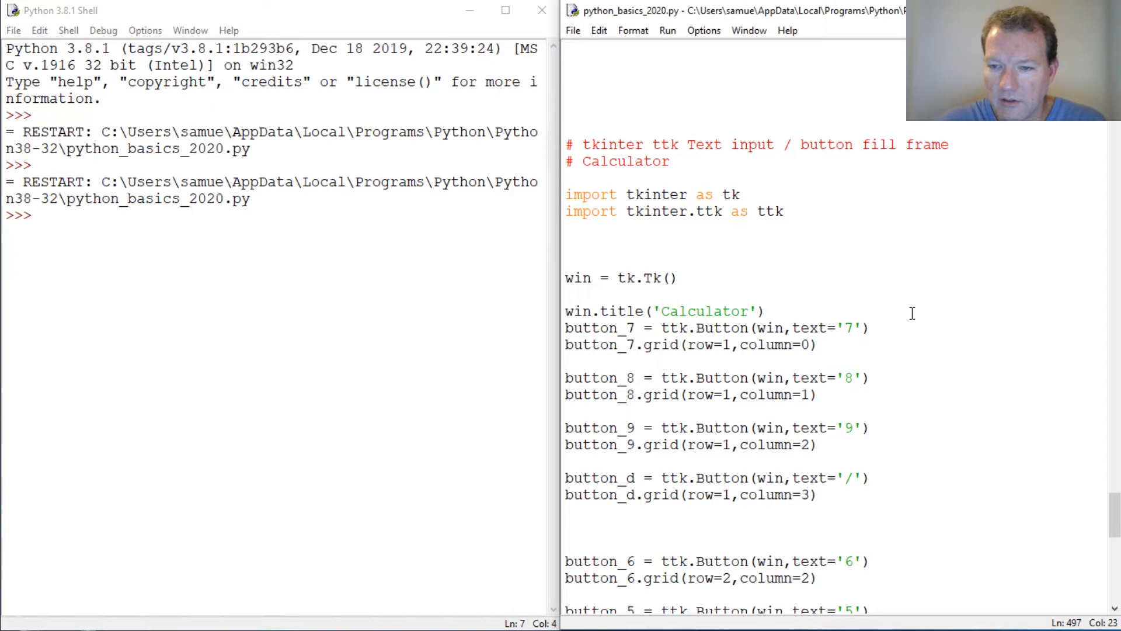
pyautogui.press('Return')
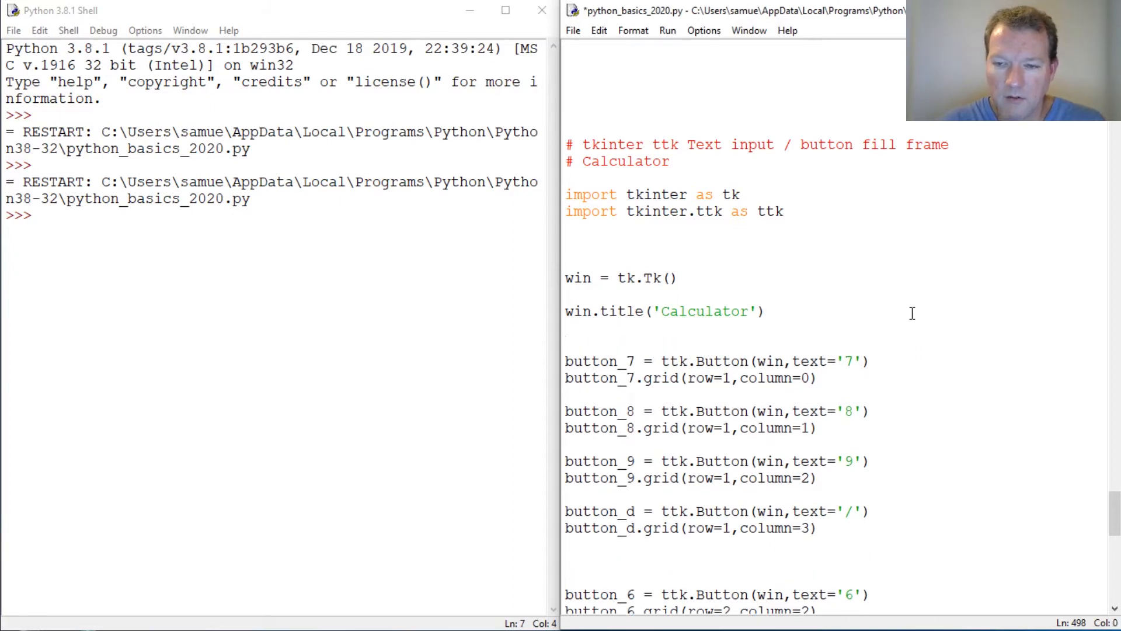
pyautogui.press('Return')
pyautogui.write('en')
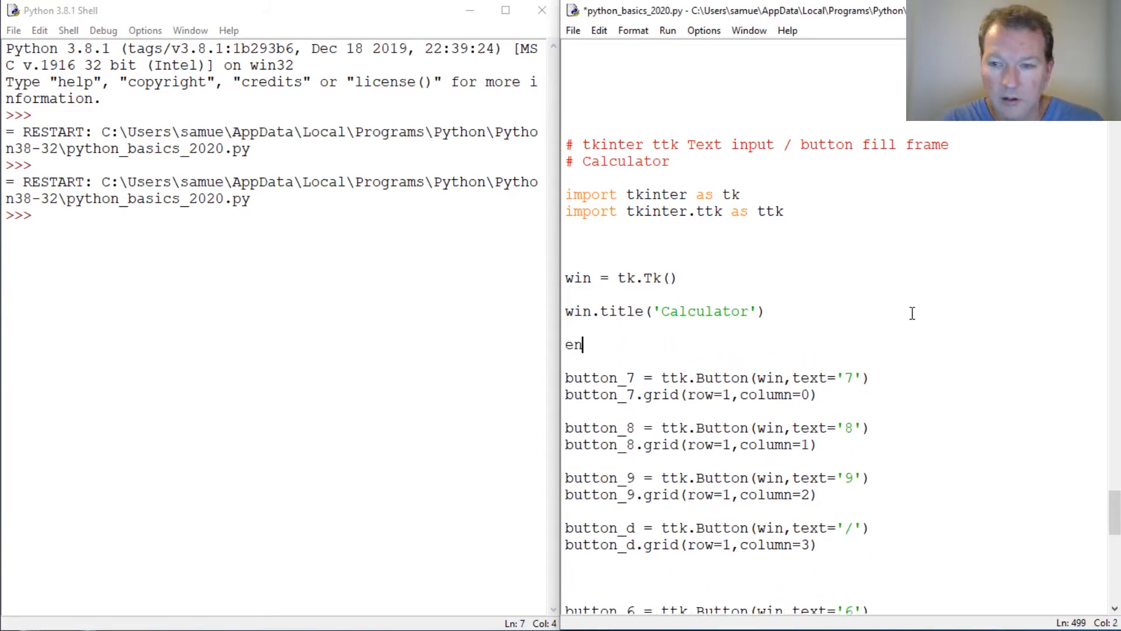
pyautogui.write('try = ')
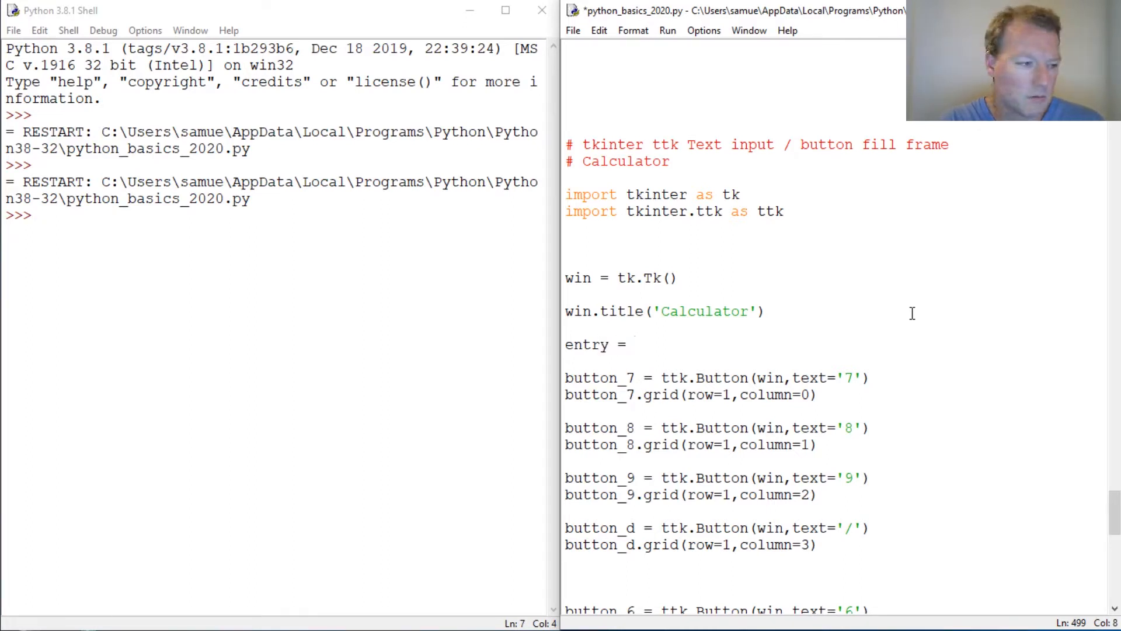
pyautogui.write('ttk.')
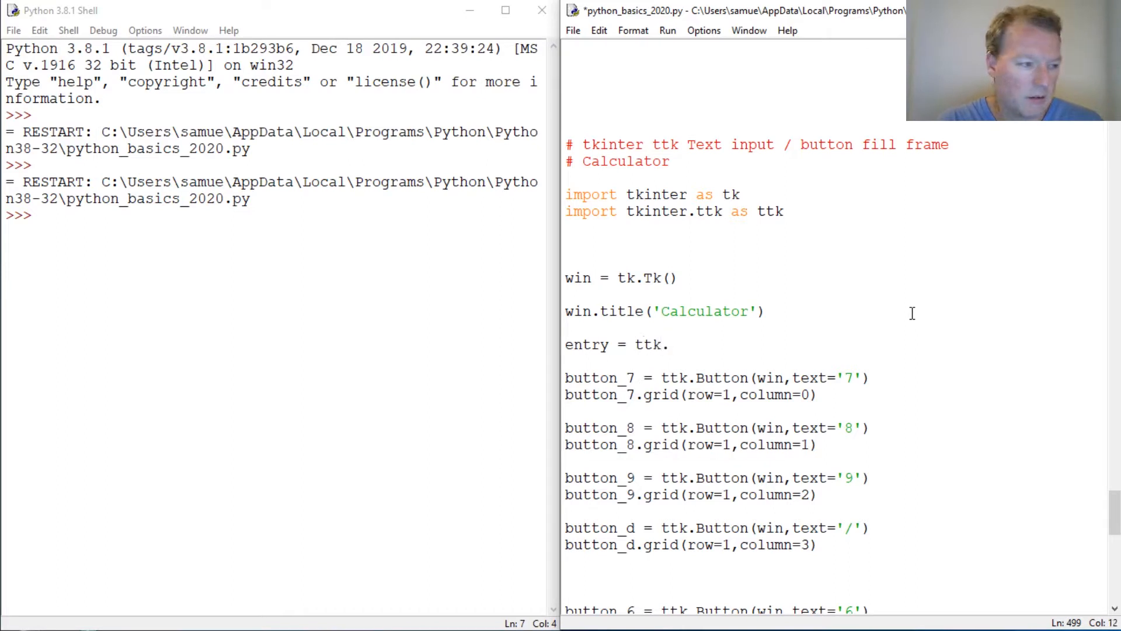
pyautogui.write('Entry(')
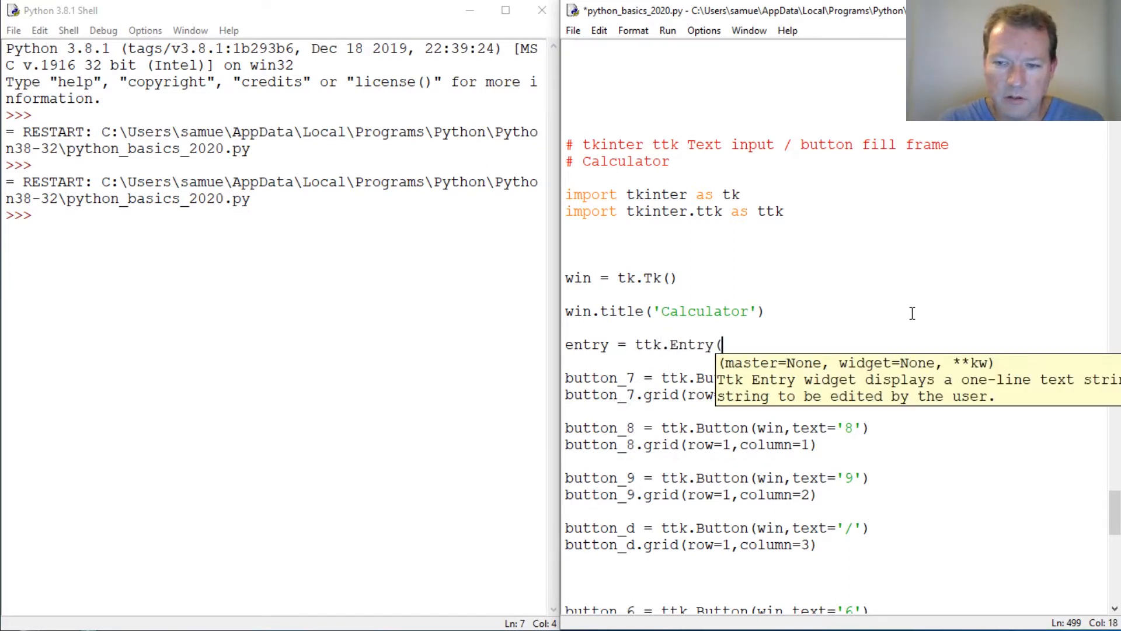
pyautogui.write('win,')
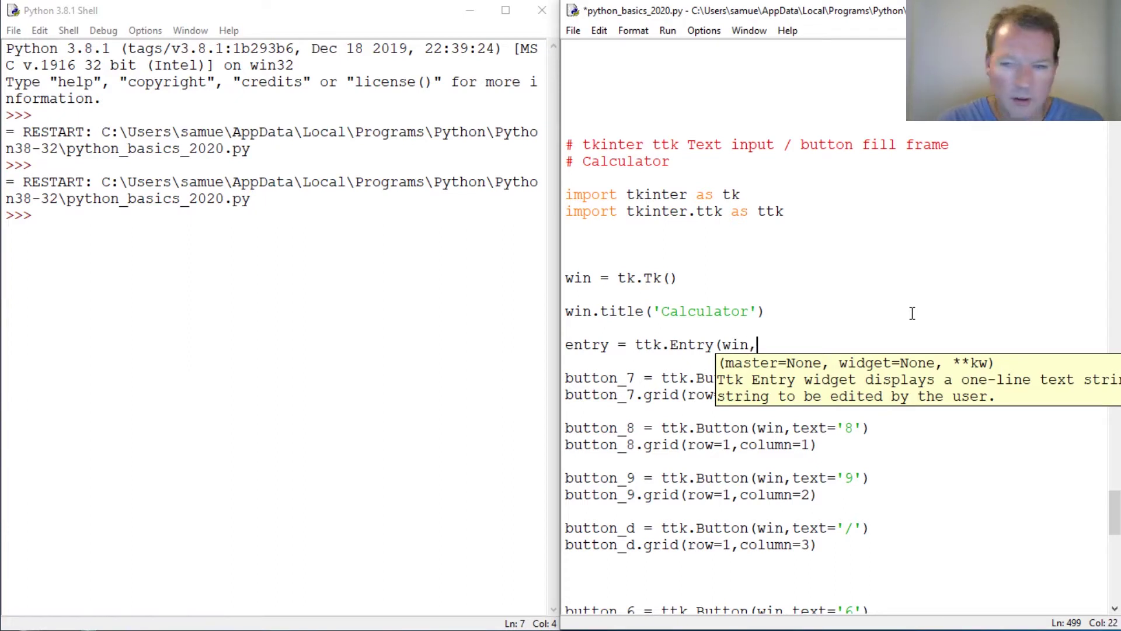
pyautogui.press('BackSpace')
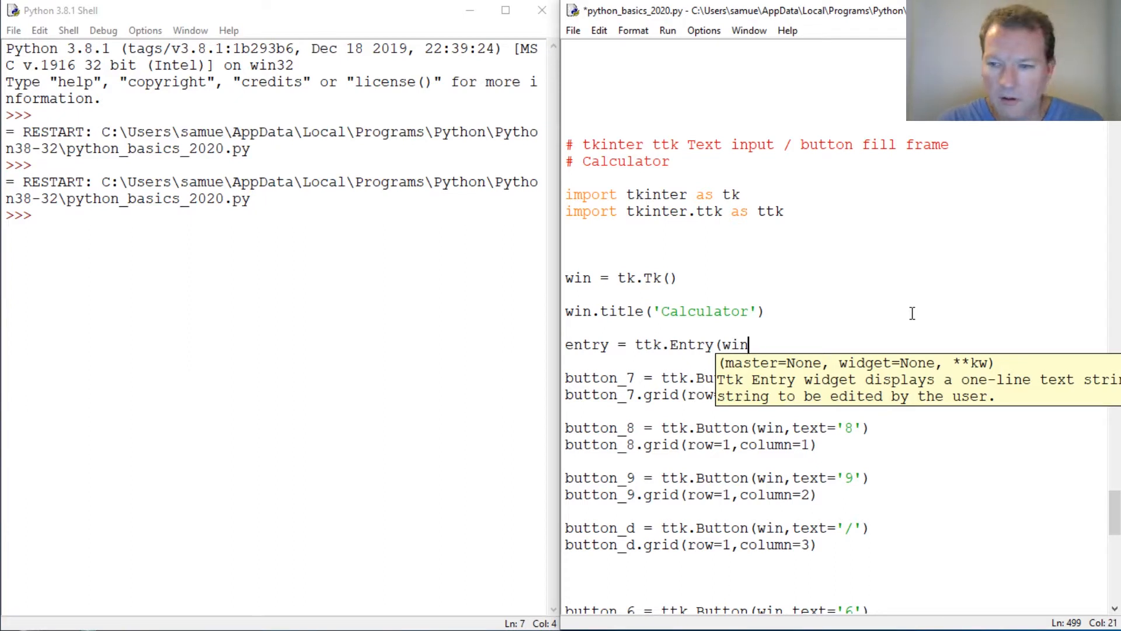
pyautogui.write(')')
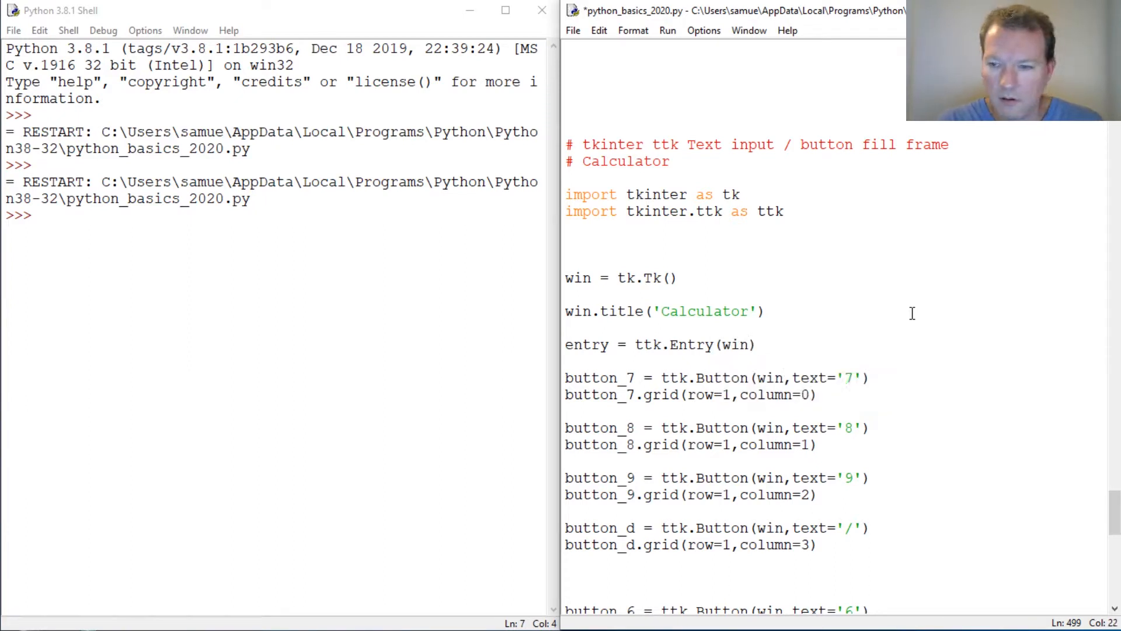
# Add entry.grid(row=0,column=0) on the following line
pyautogui.press('Return')
pyautogui.write('ent')
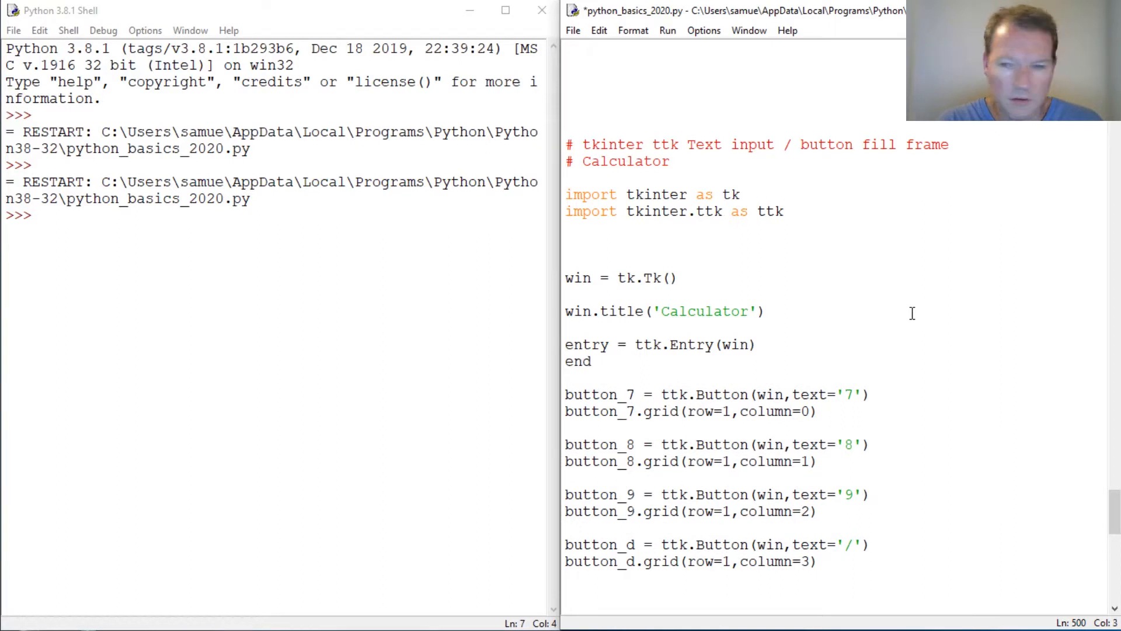
pyautogui.write('tr')
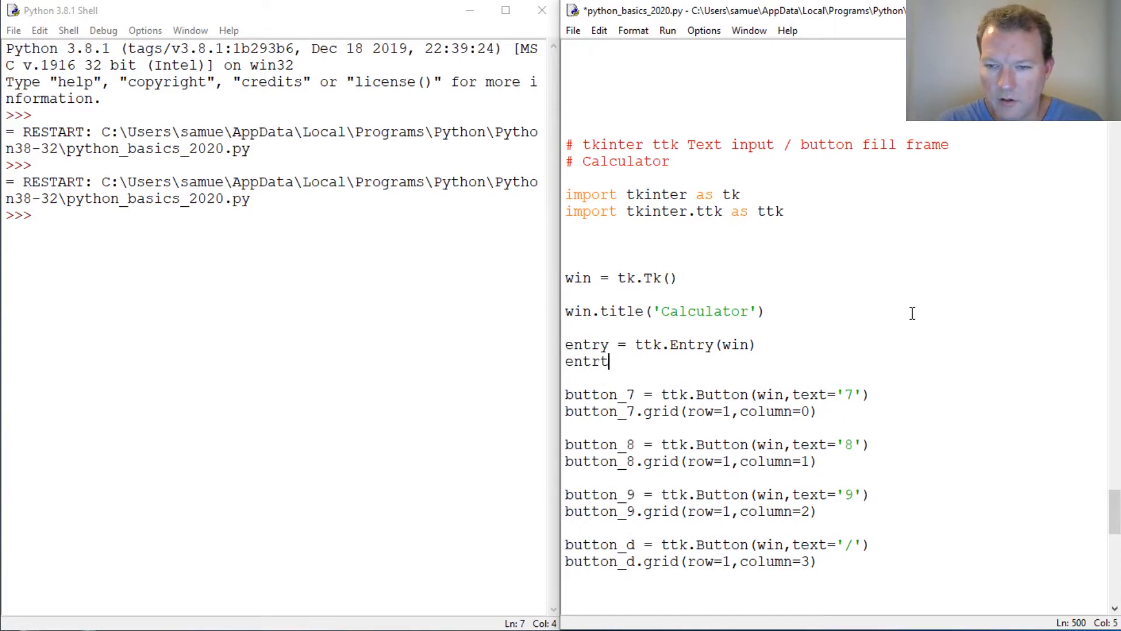
pyautogui.write('y')
pyautogui.press('BackSpace')
pyautogui.write('.')
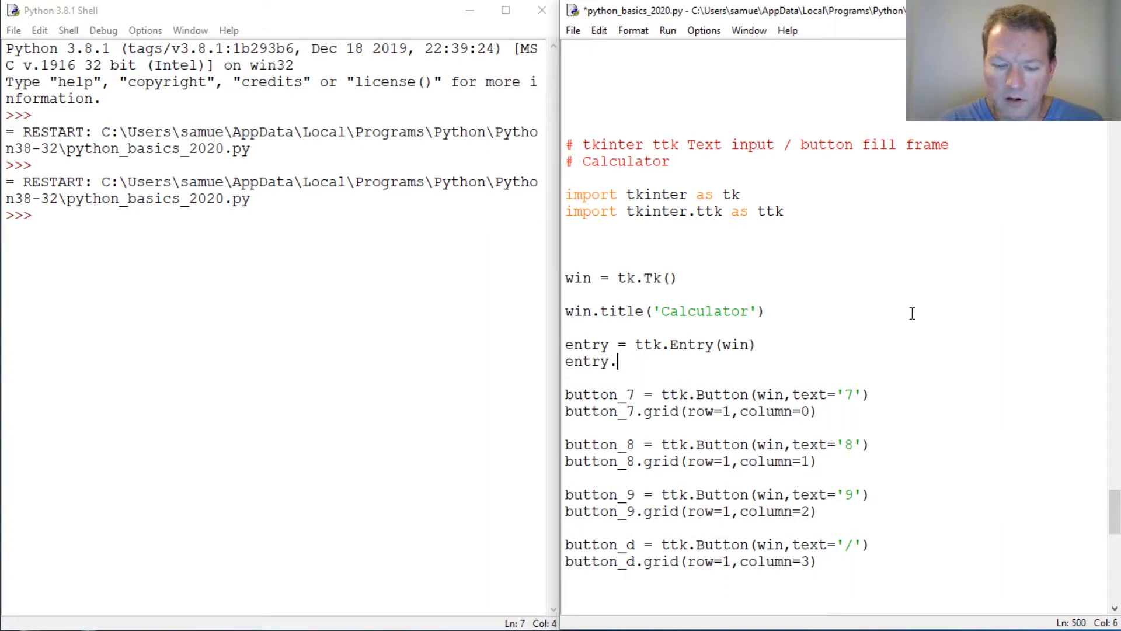
pyautogui.write('grid(')
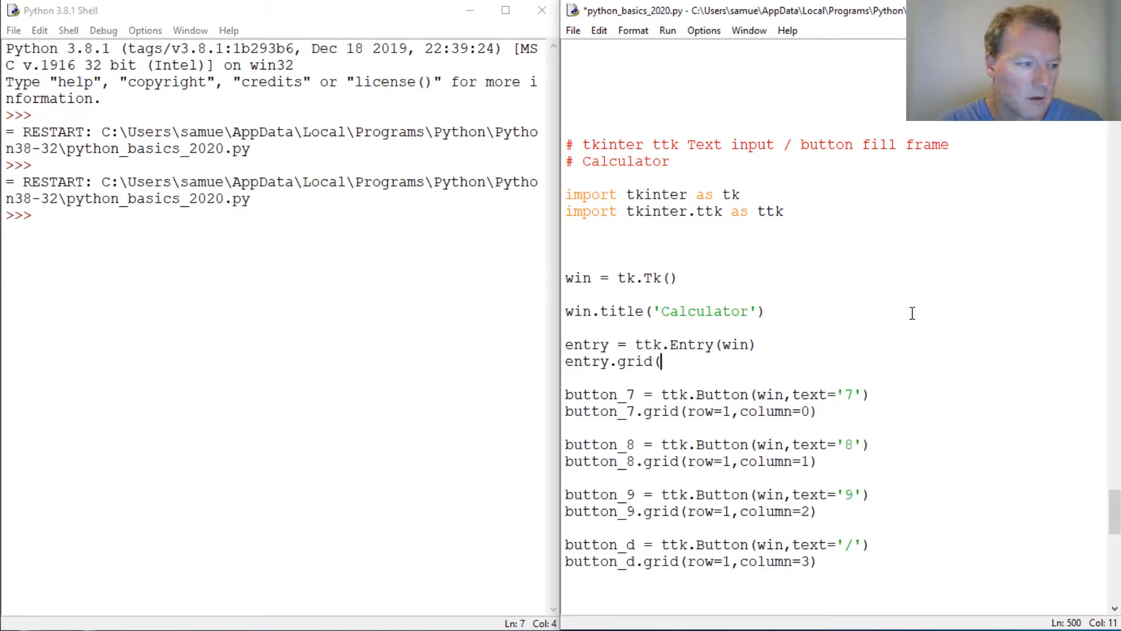
pyautogui.write('ro')
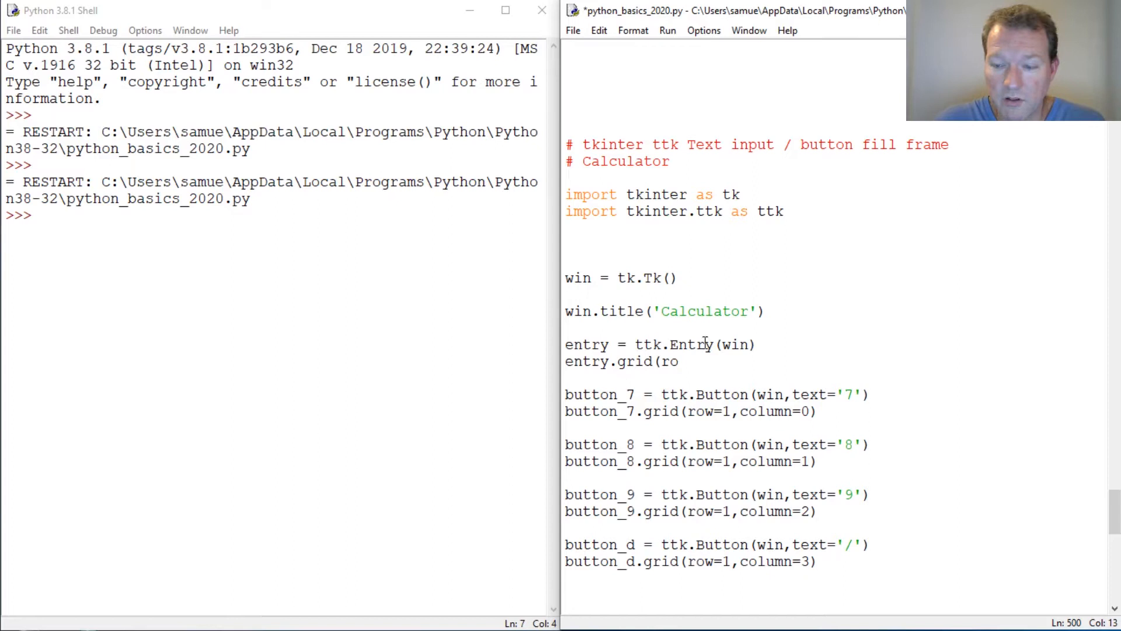
pyautogui.write('w=0')
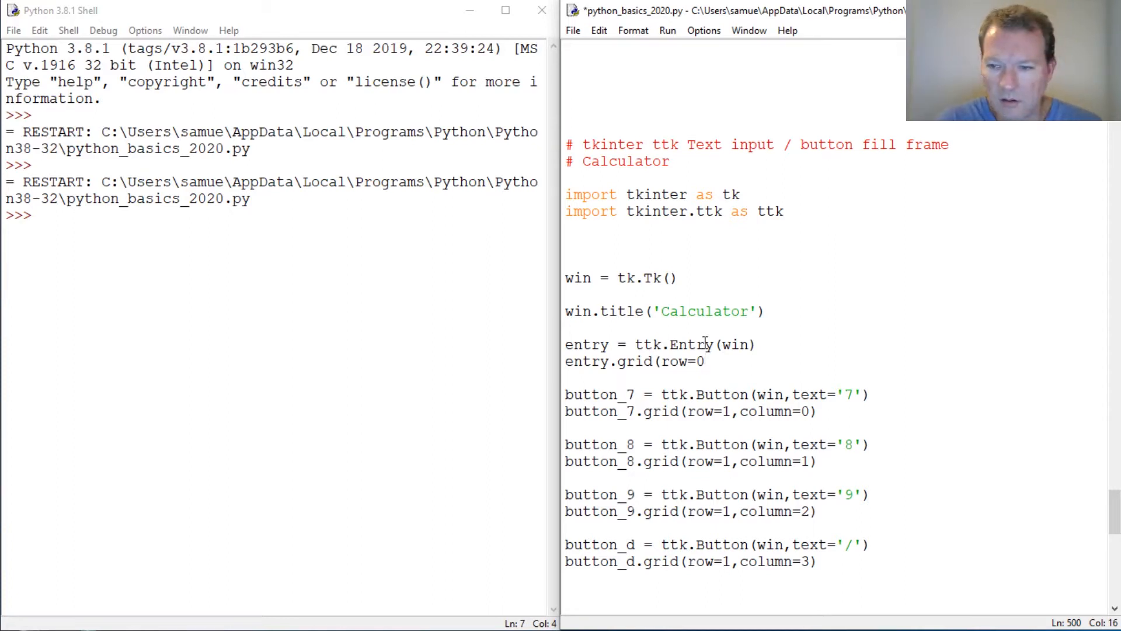
pyautogui.write(',')
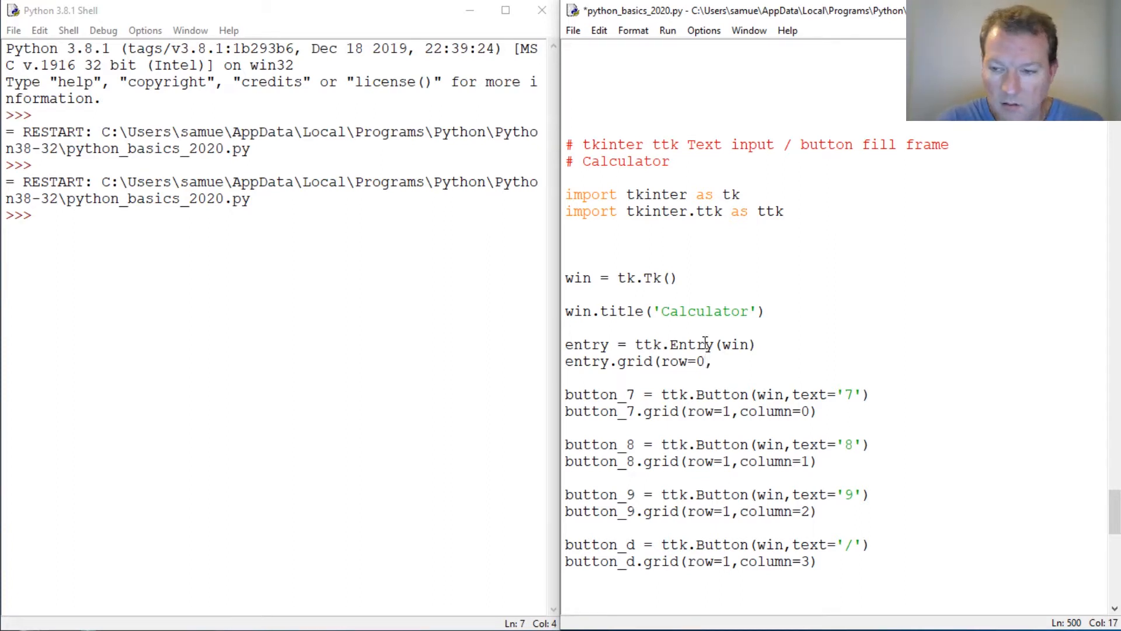
pyautogui.write('cou')
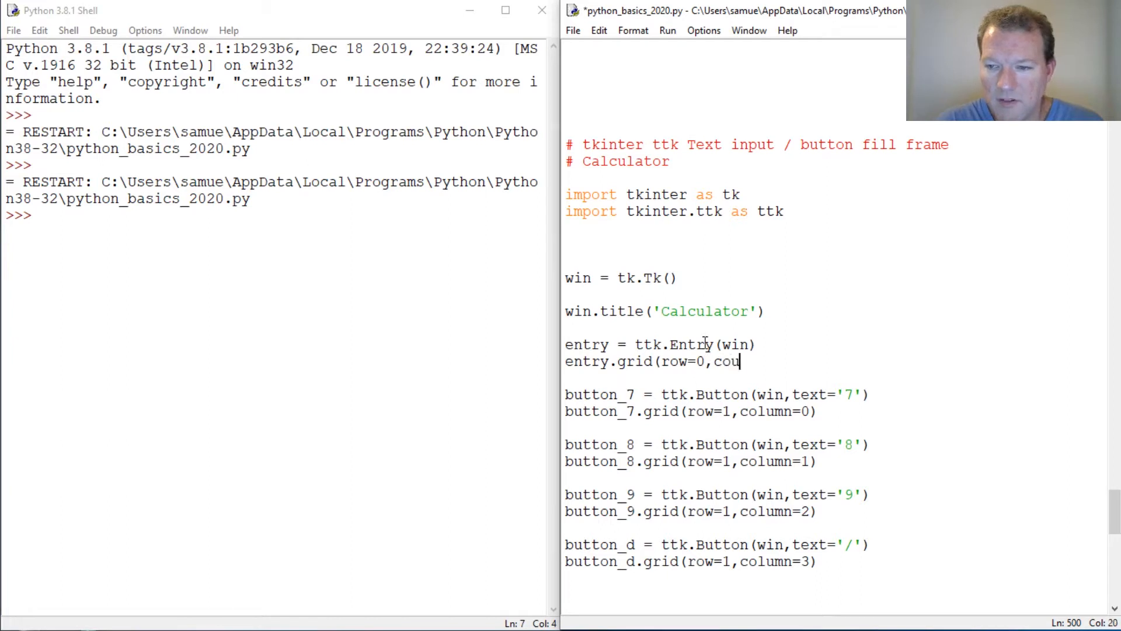
pyautogui.press('BackSpace')
pyautogui.write('lum')
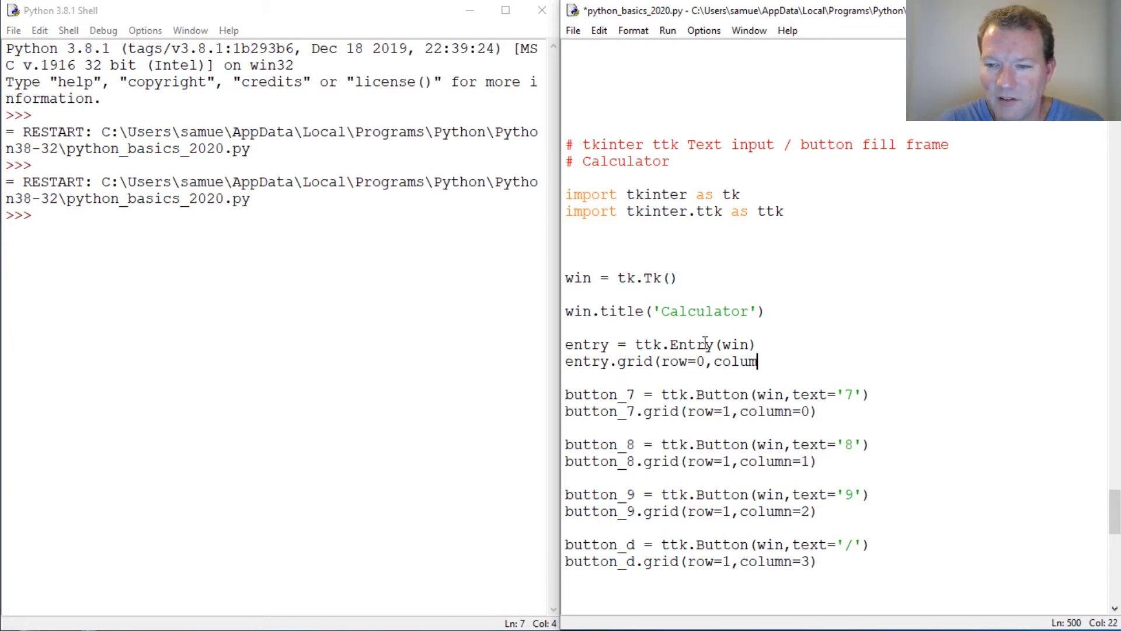
pyautogui.write('n=')
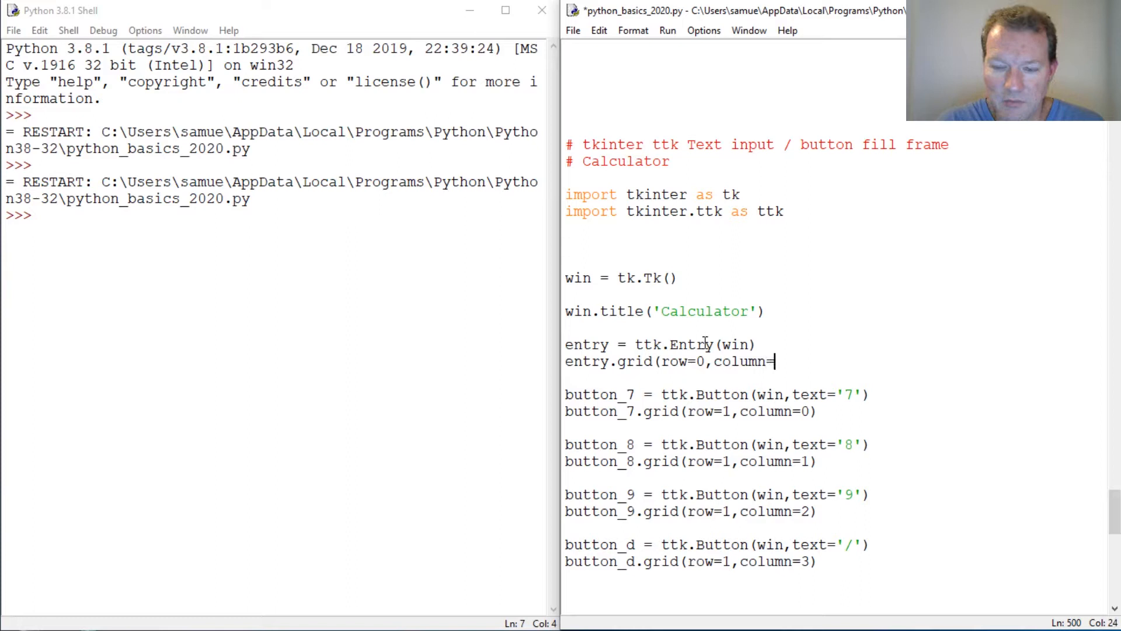
pyautogui.write('0)')
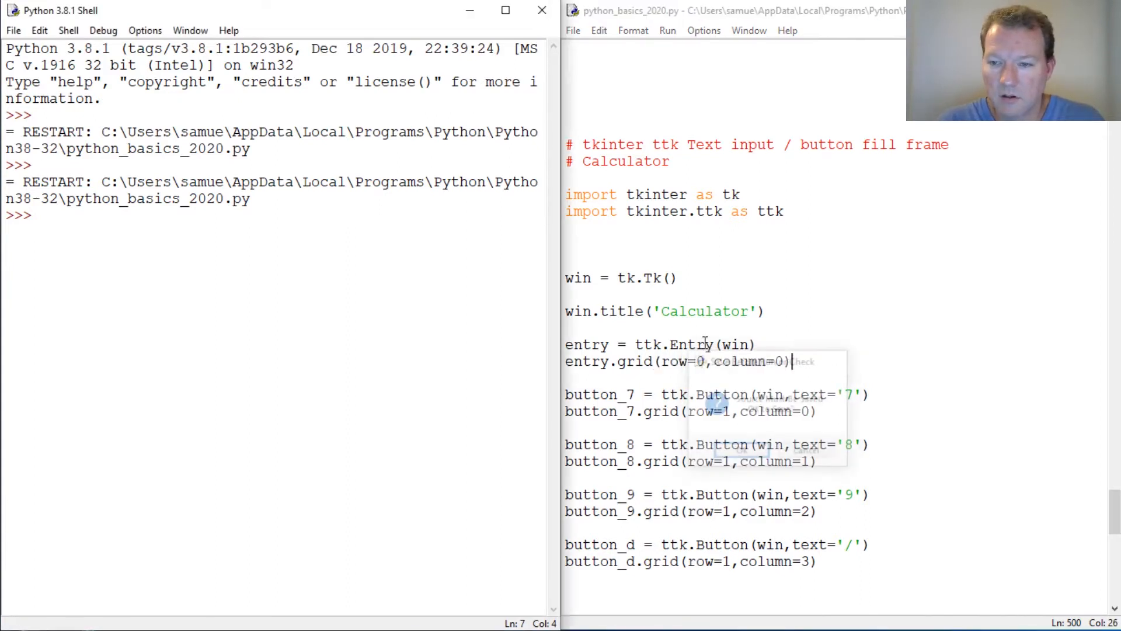
# Rerun the script, inspect the entry above the keypad, close it and start editing column into columnspan
pyautogui.press('F5')
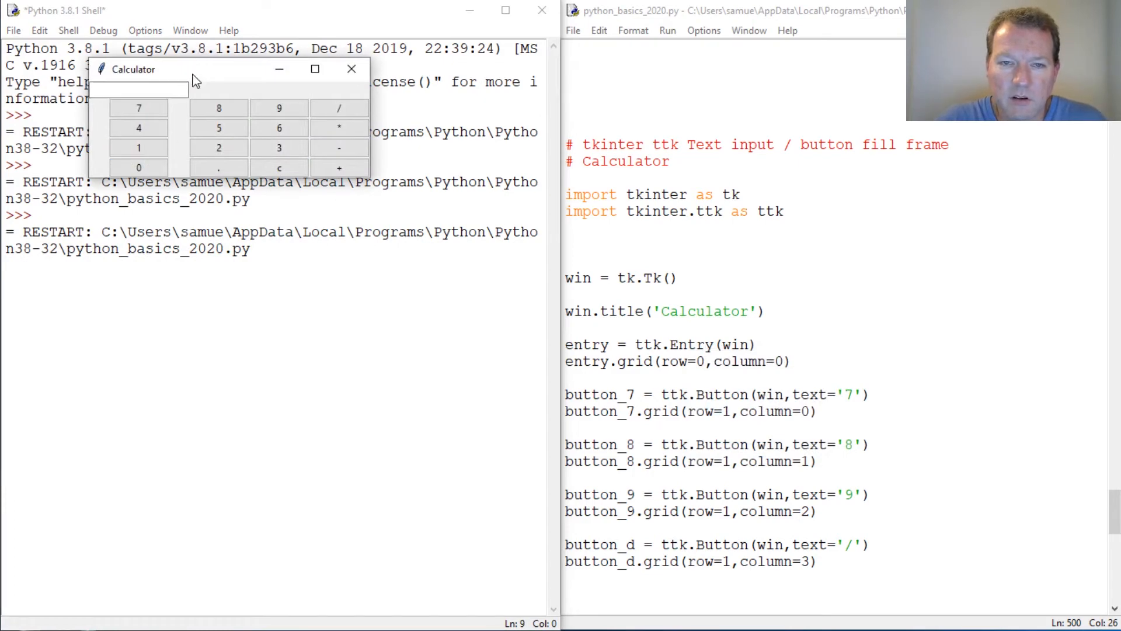
pyautogui.moveTo(193, 70); pyautogui.dragTo(382, 119)
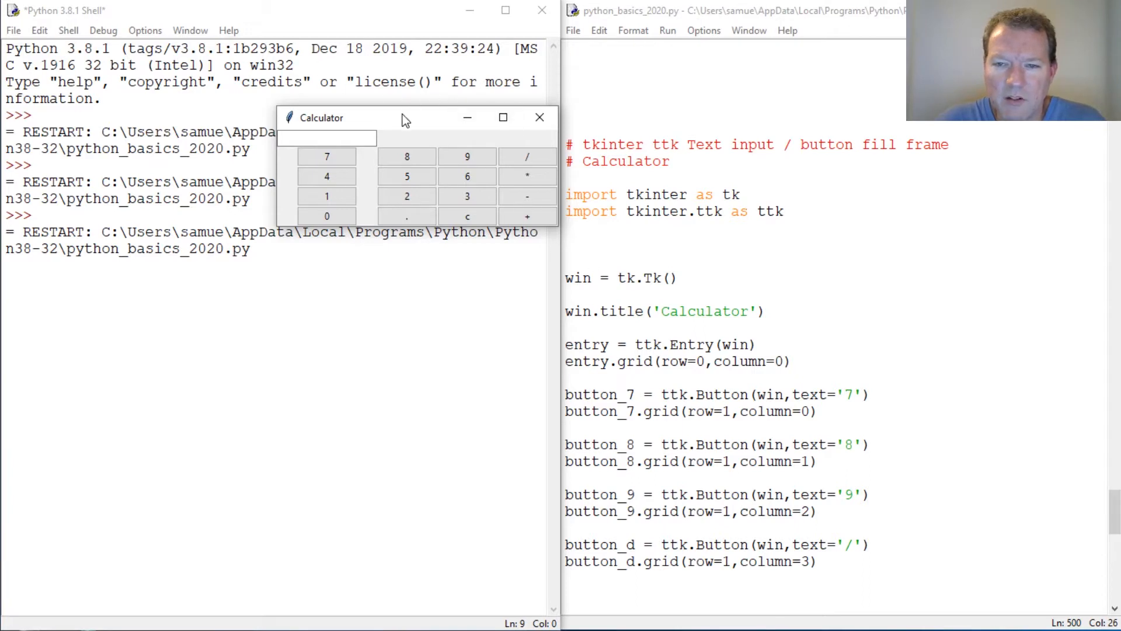
pyautogui.moveTo(404, 117); pyautogui.dragTo(366, 128)
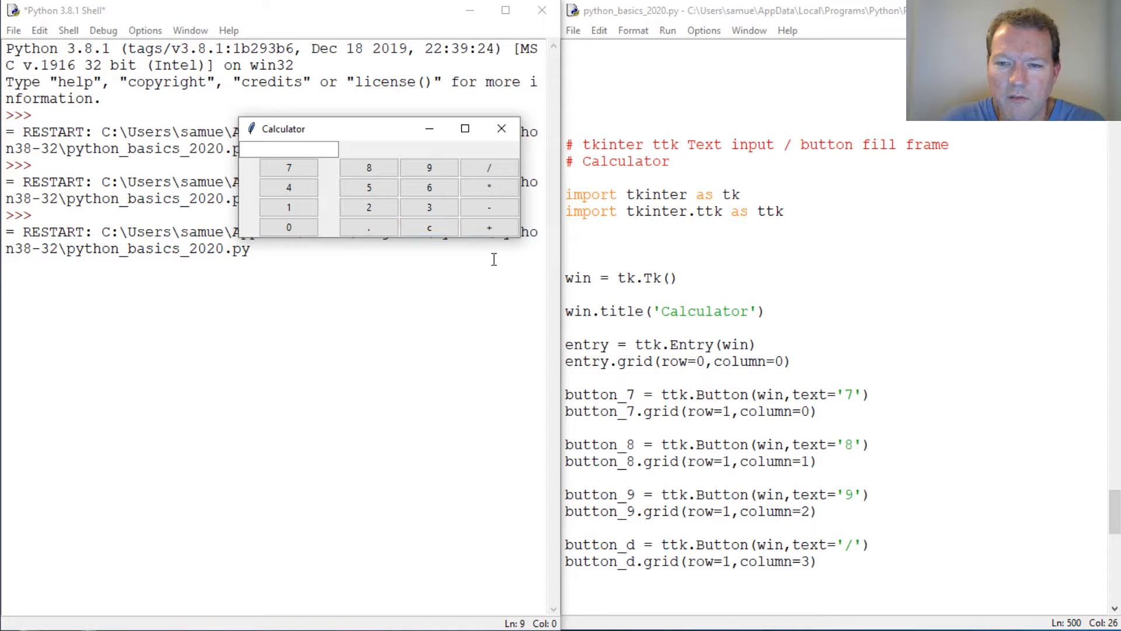
pyautogui.click(503, 132)
pyautogui.click(768, 362)
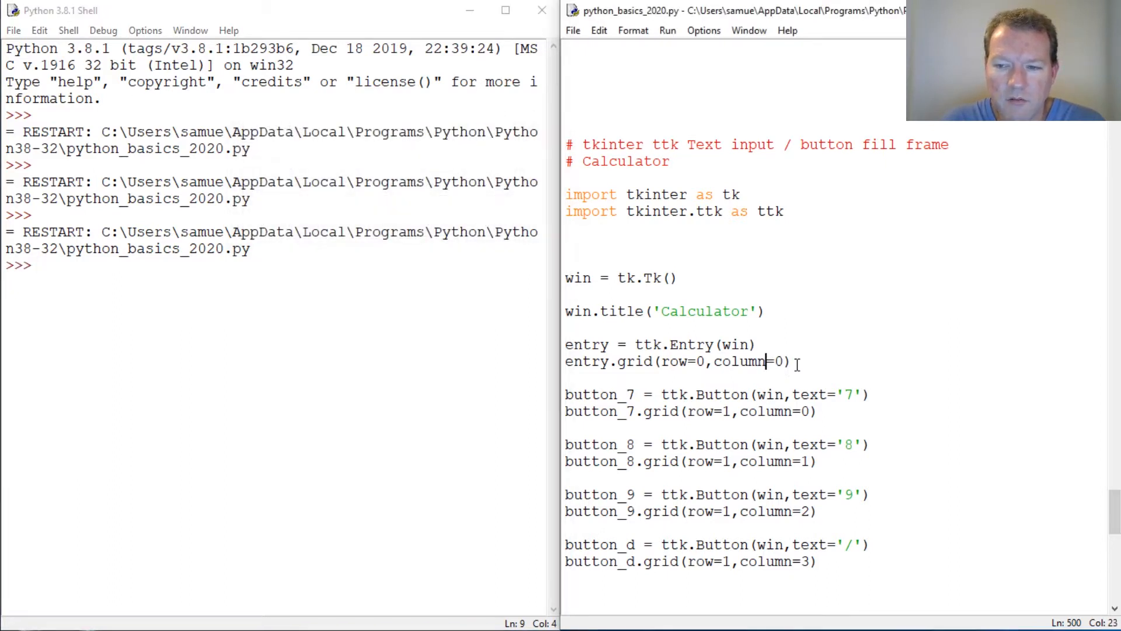
pyautogui.write('span')
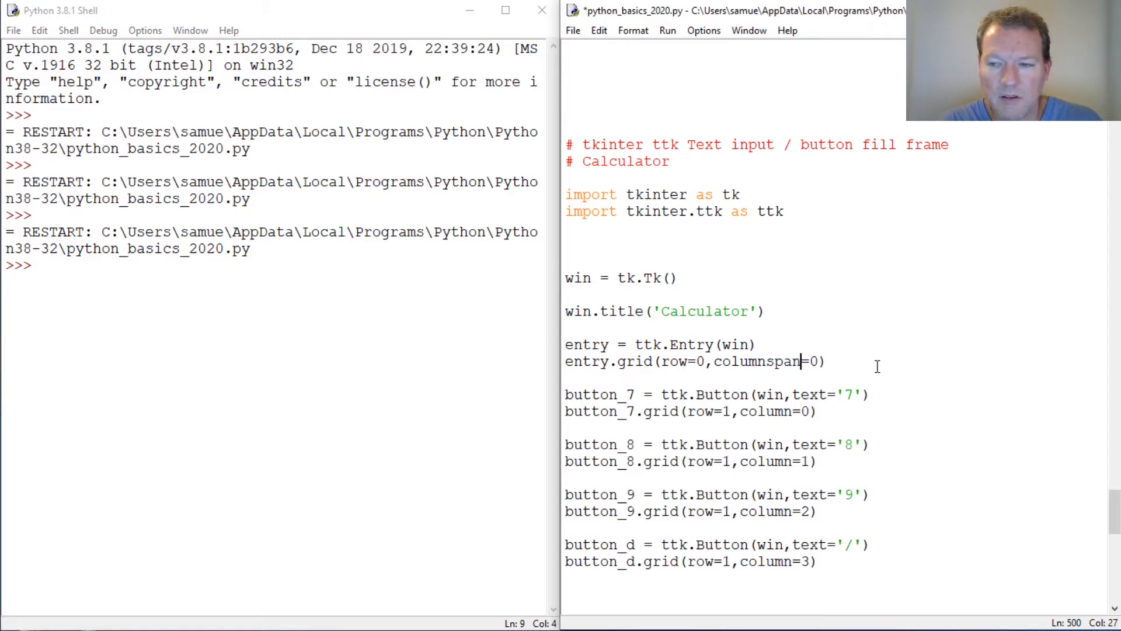
# Change the entry's grid to columnspan=4 and rerun the script
pyautogui.press('Right')
pyautogui.press('Delete')
pyautogui.write('4')
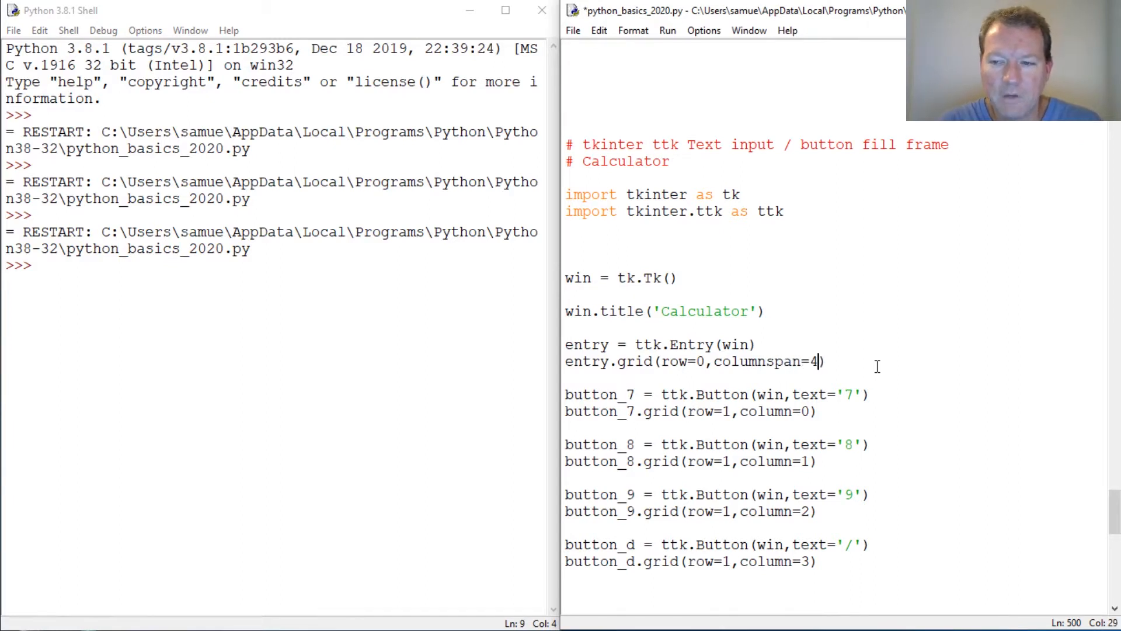
pyautogui.press('F5')
pyautogui.press('Return')
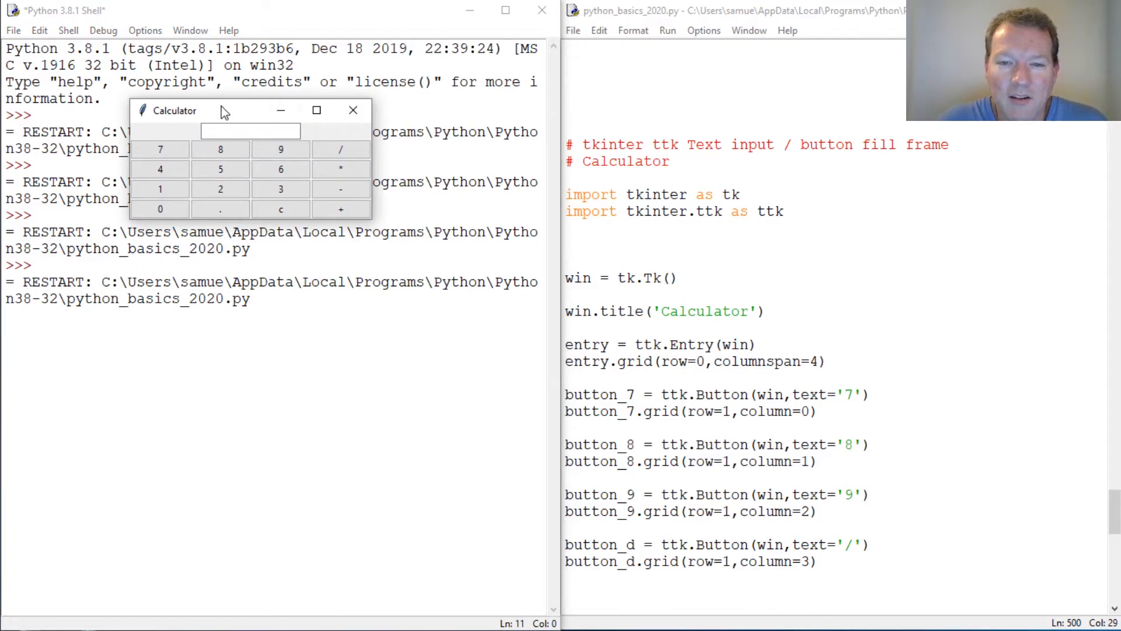
# Inspect the Calculator with the spanning entry, then return to the script
pyautogui.moveTo(223, 112); pyautogui.dragTo(261, 146)
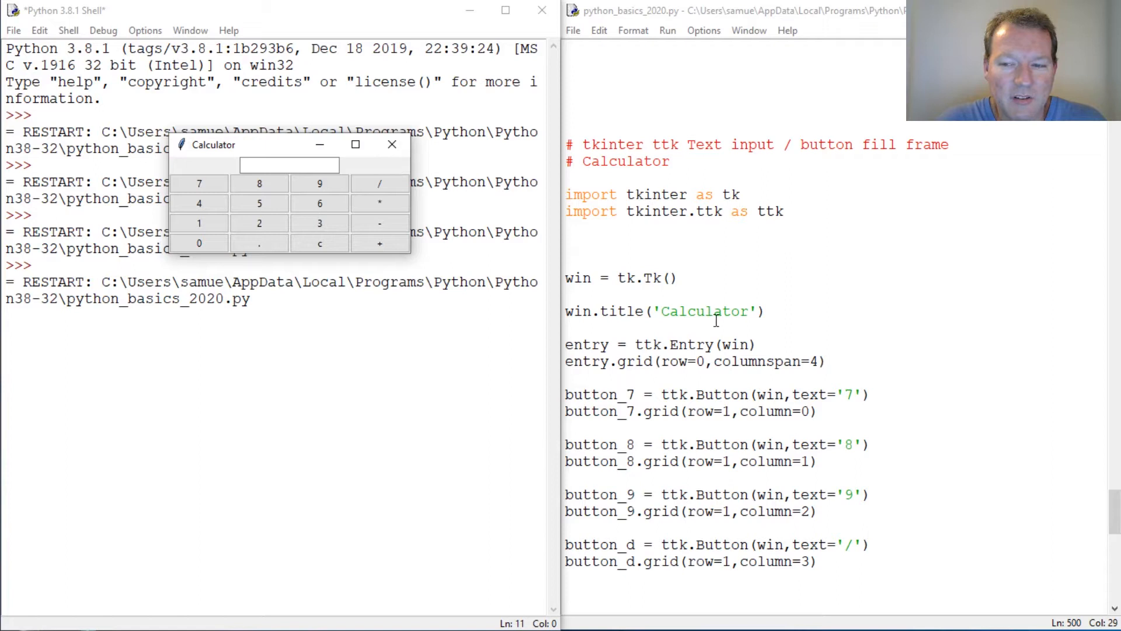
pyautogui.click(823, 361)
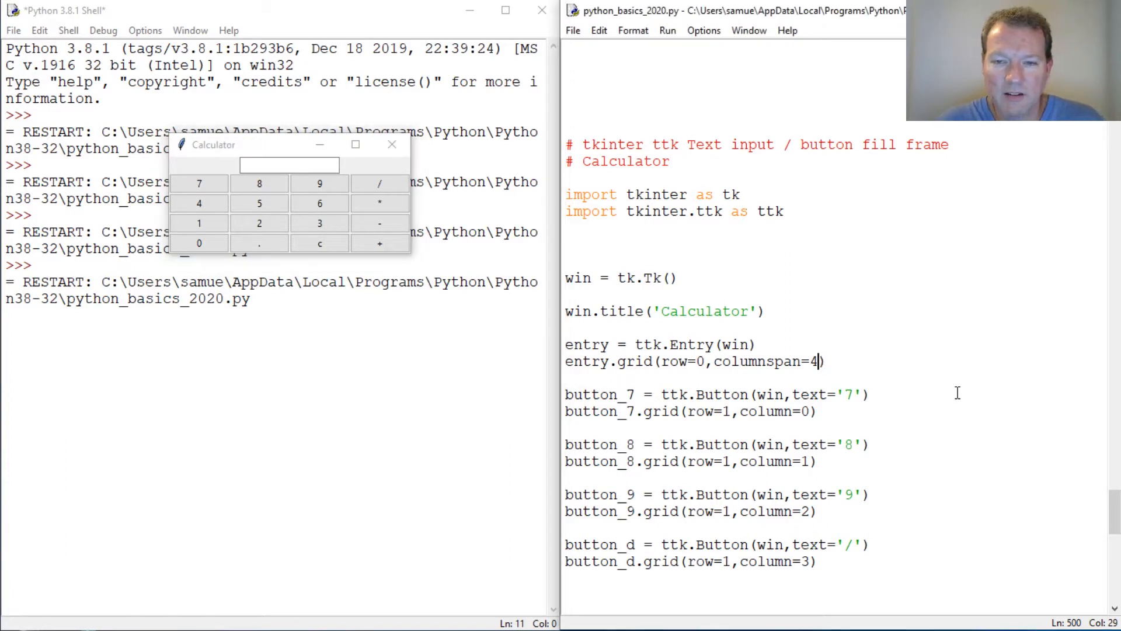
# Close the calculator, add sticky='nsew' to entry.grid and rerun the script
pyautogui.click(391, 145)
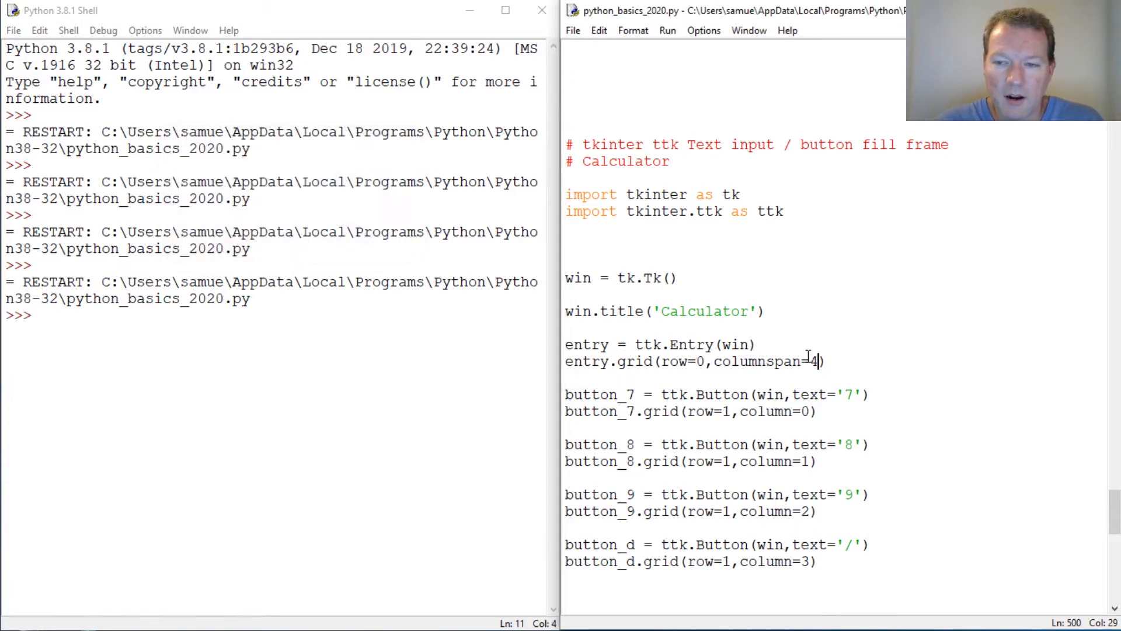
pyautogui.write(',sti')
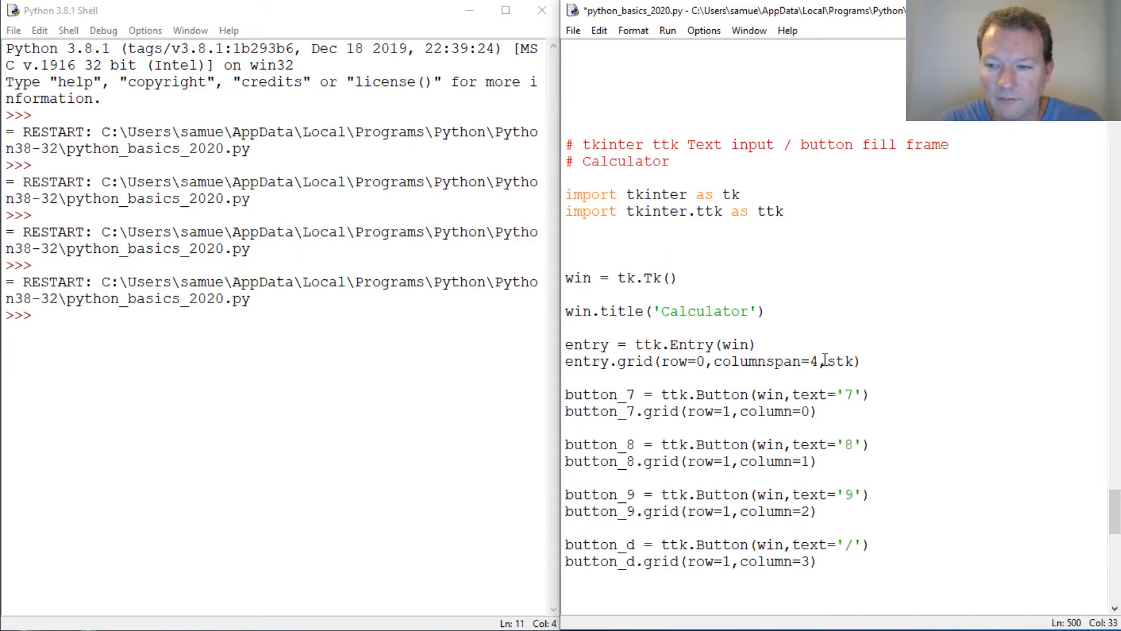
pyautogui.write('cky')
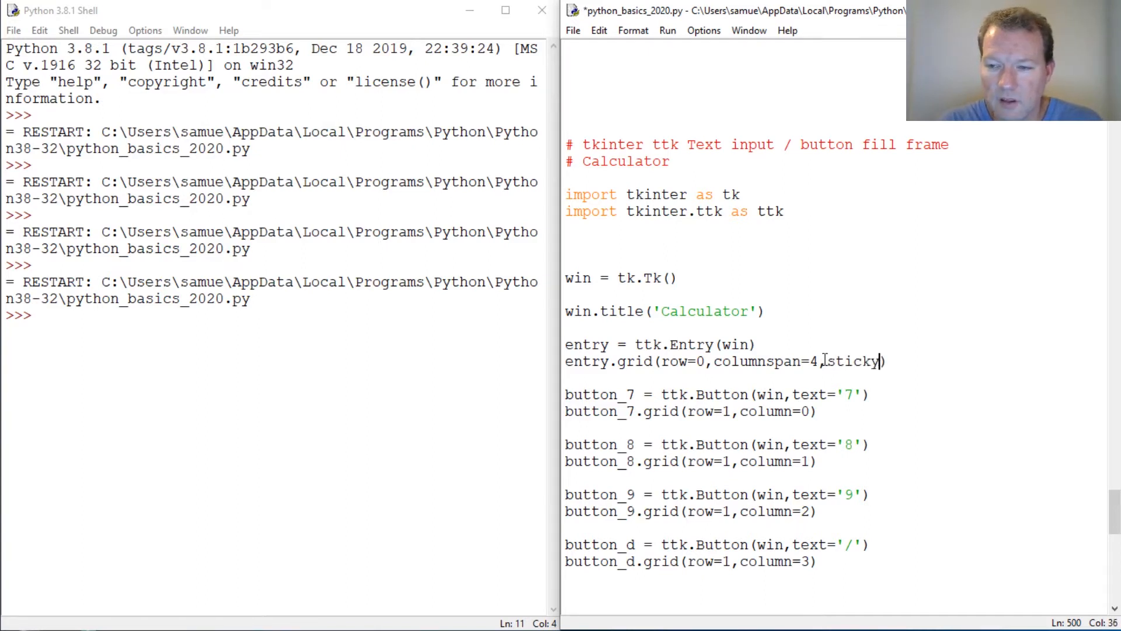
pyautogui.write("=''")
pyautogui.press('Left')
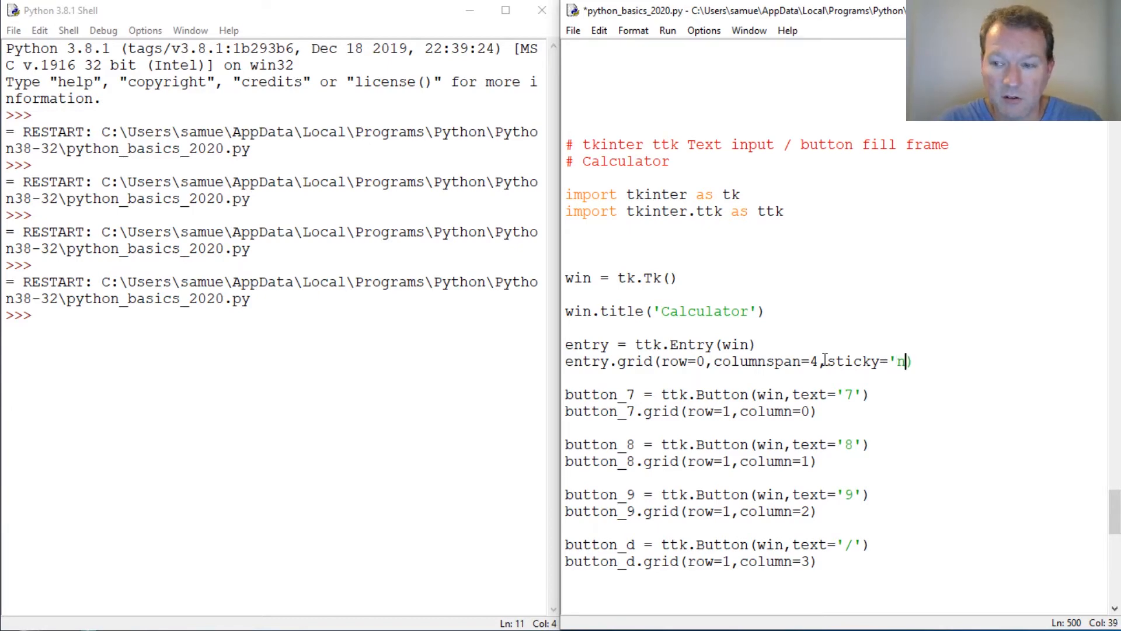
pyautogui.write('sew')
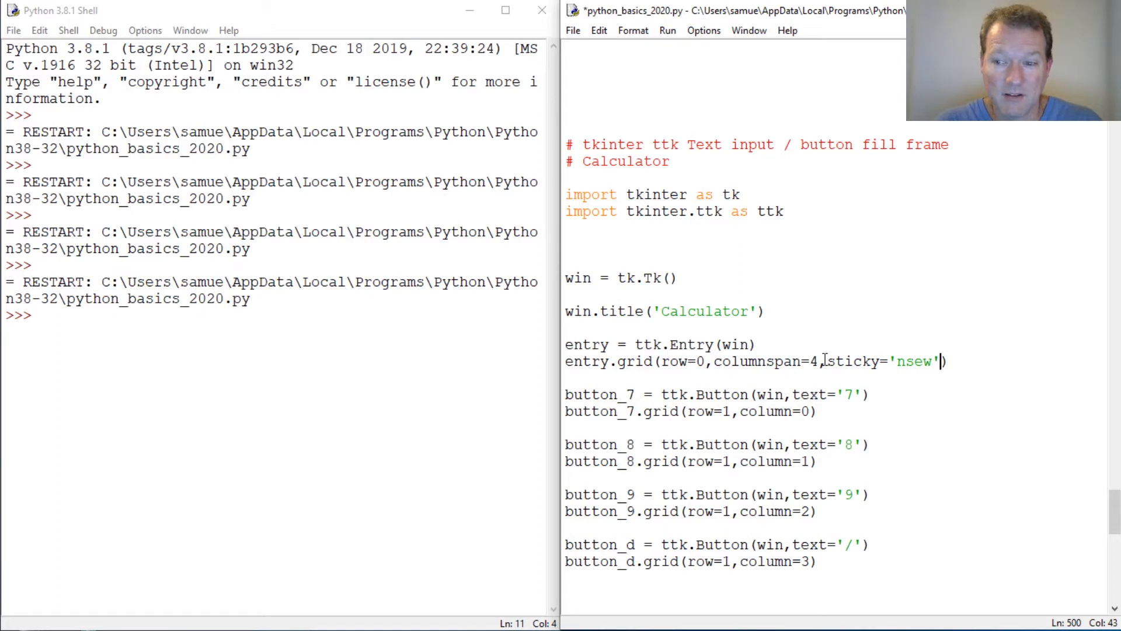
pyautogui.press('F5')
pyautogui.press('Return')
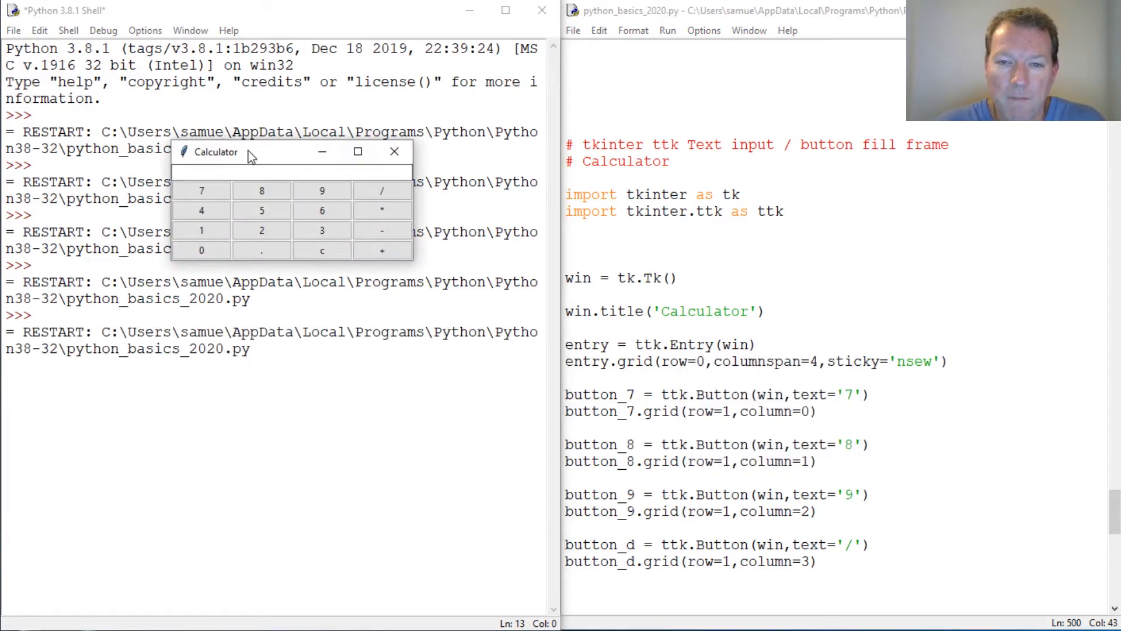
# Inspect the Calculator window and try typing in its stretched entry field
pyautogui.moveTo(249, 151); pyautogui.dragTo(305, 167)
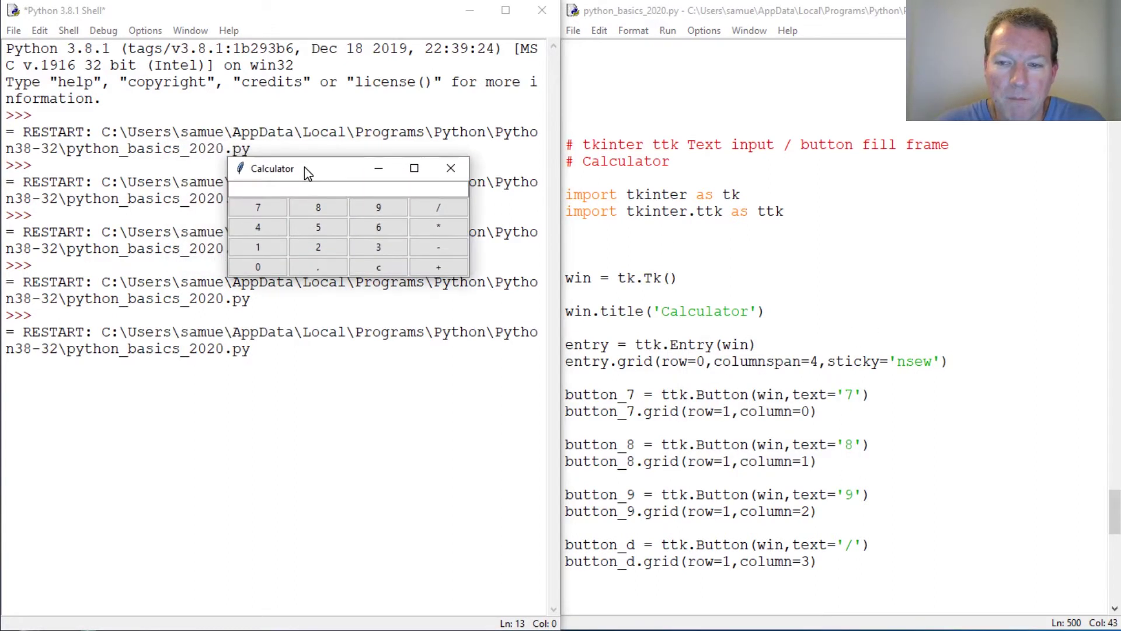
pyautogui.click(340, 190)
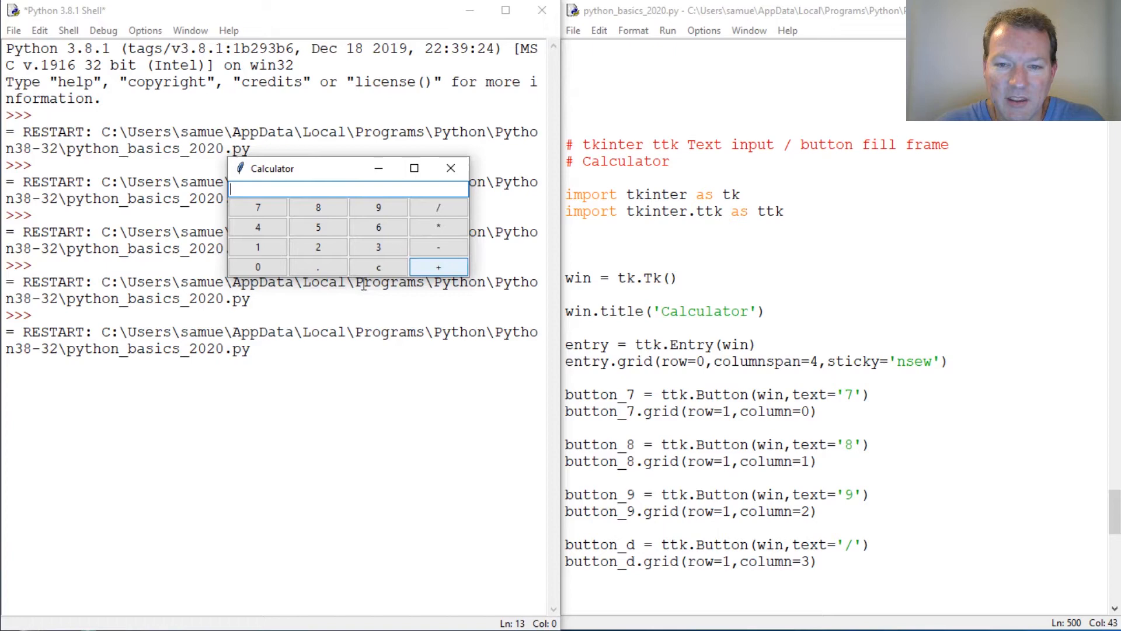
# Close the calculator and add button_e = ttk.Button(win,text='=') above win.mainloop()
pyautogui.click(450, 168)
pyautogui.scroll(-2, 763, 388)
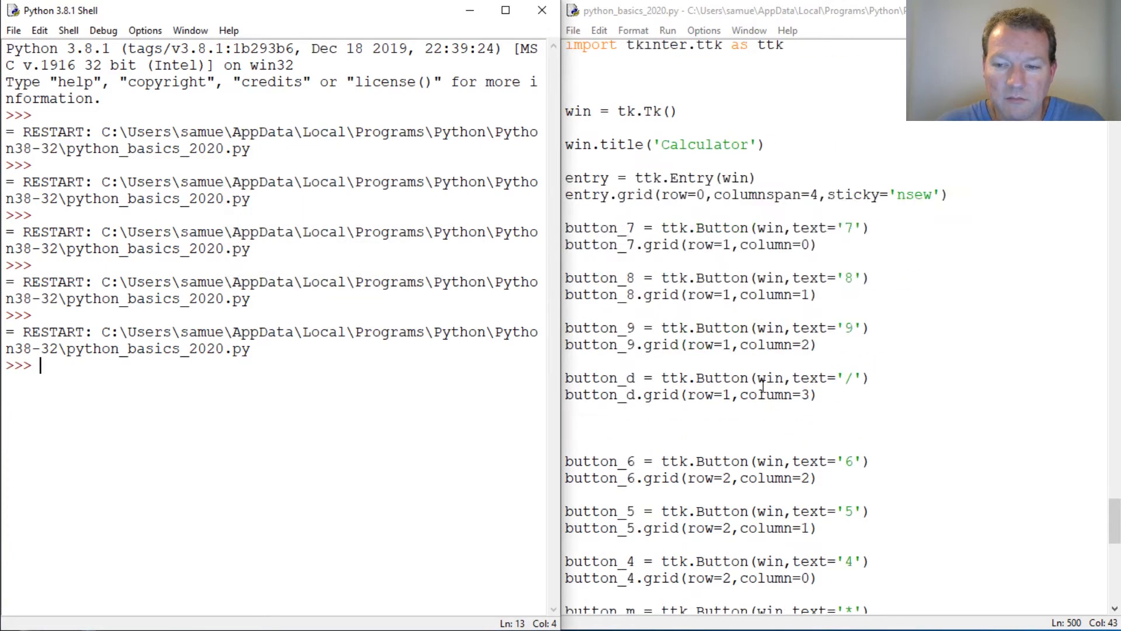
pyautogui.scroll(-3, 763, 388)
pyautogui.scroll(-6, 763, 386)
pyautogui.scroll(-1, 762, 386)
pyautogui.click(687, 262)
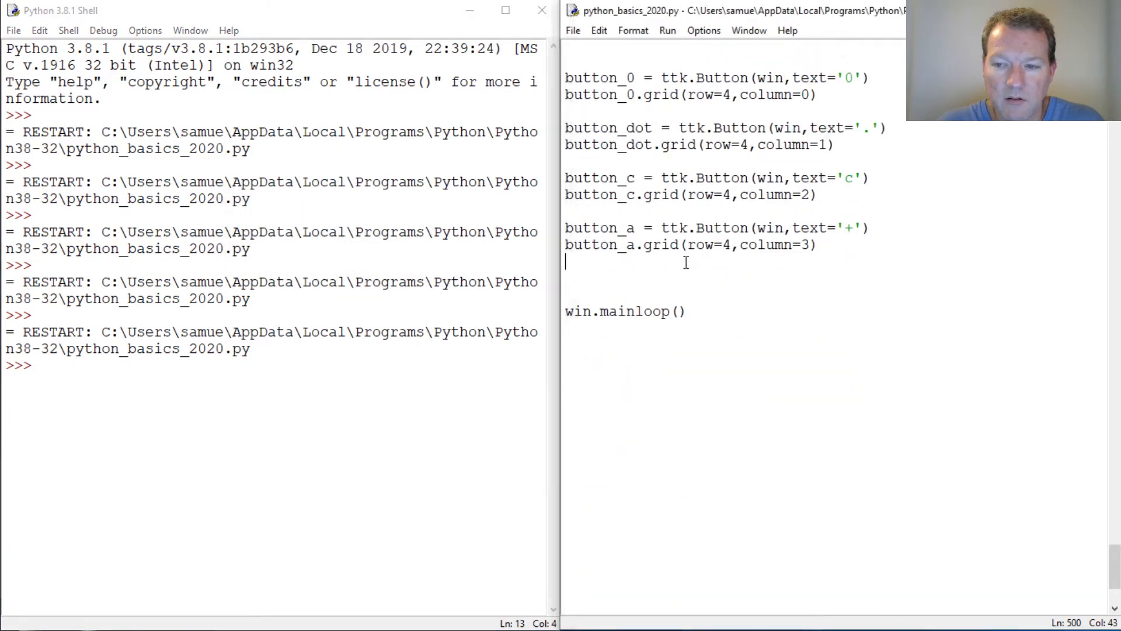
pyautogui.press('Return')
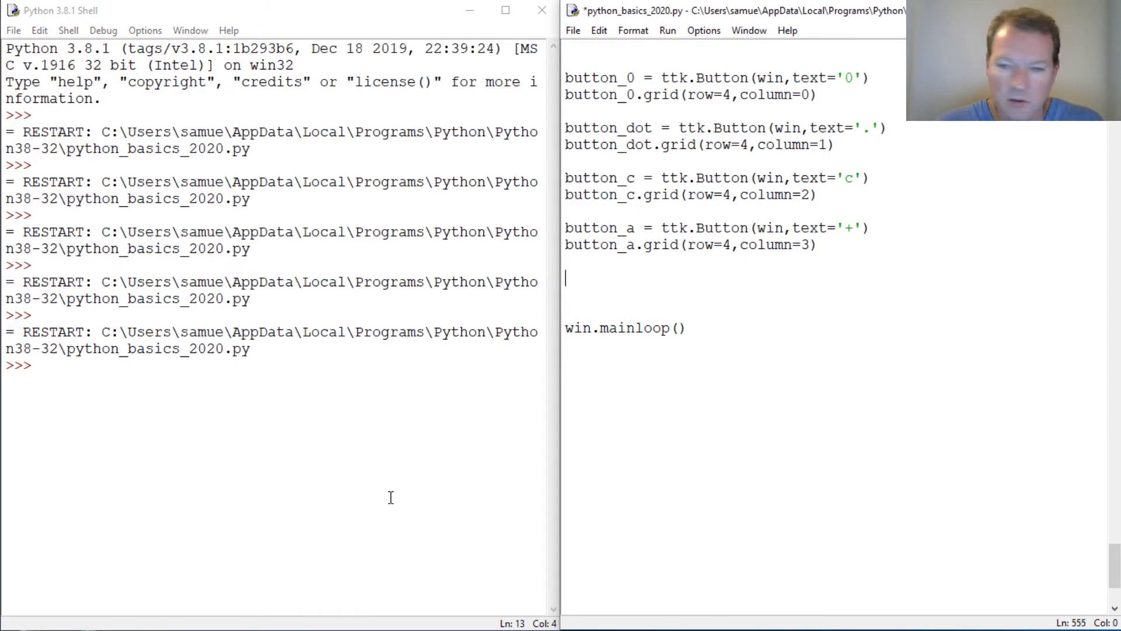
pyautogui.write('butt')
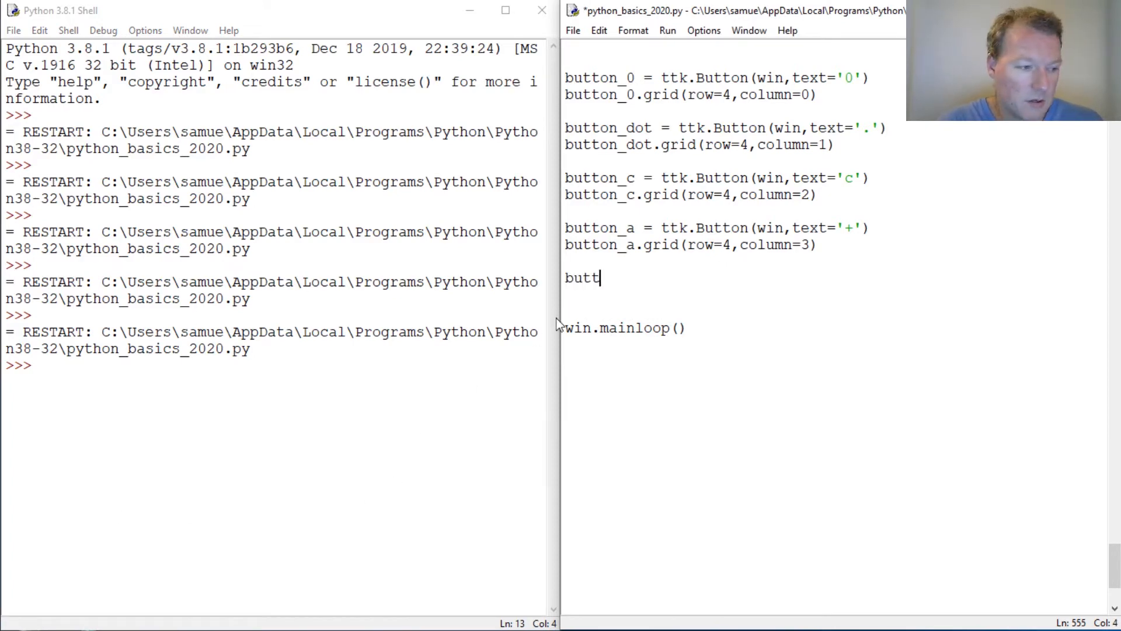
pyautogui.write('on.')
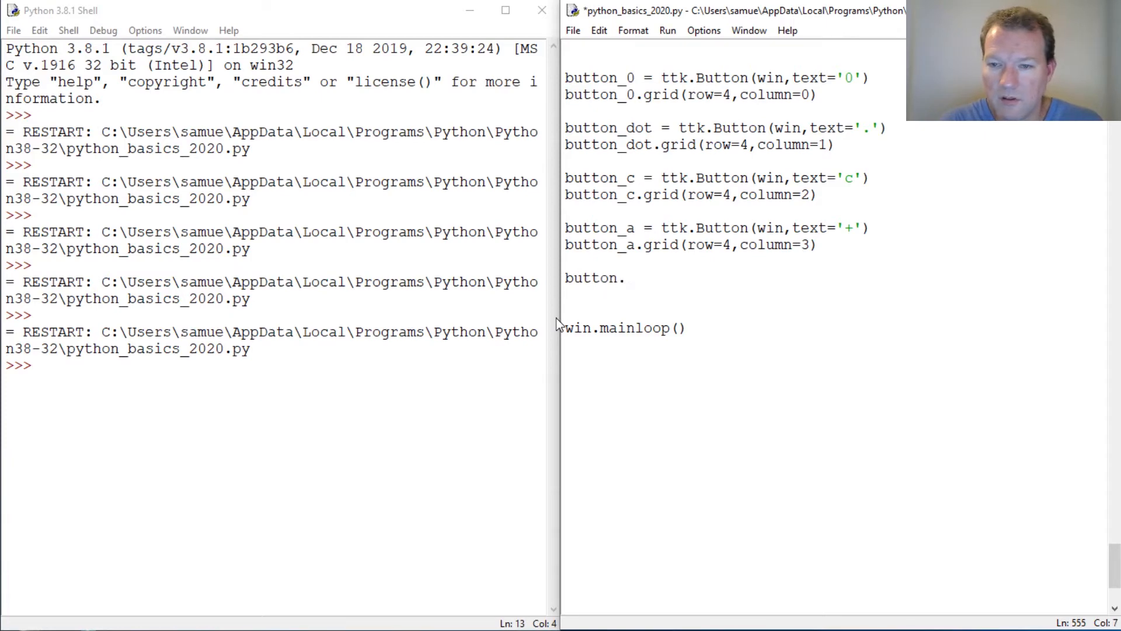
pyautogui.press('BackSpace')
pyautogui.write('_e')
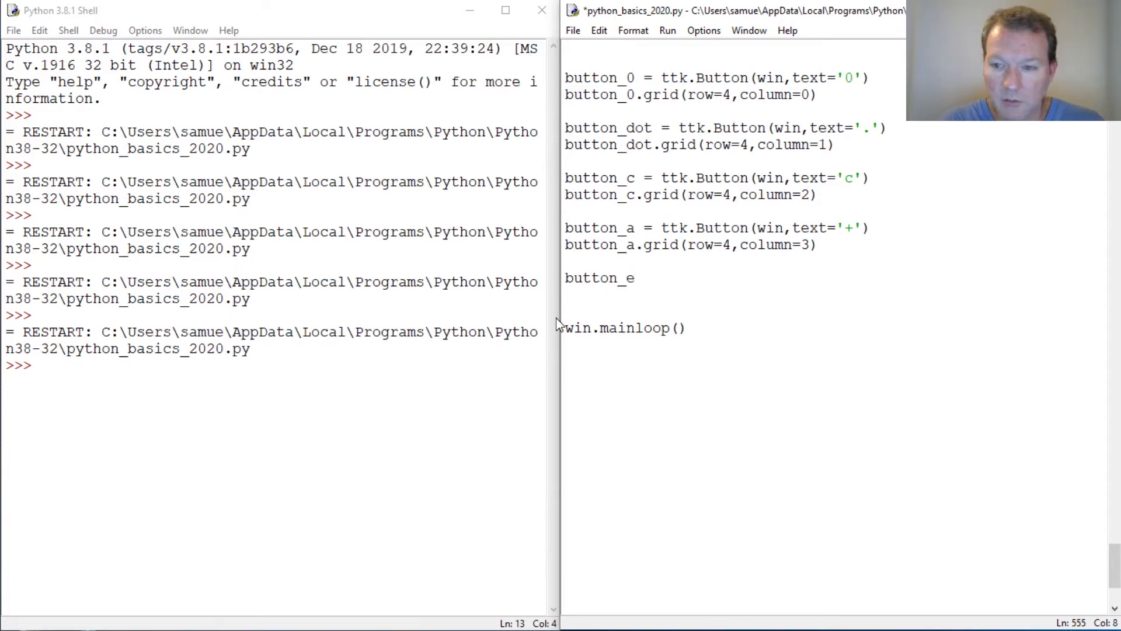
pyautogui.write(' = ttk')
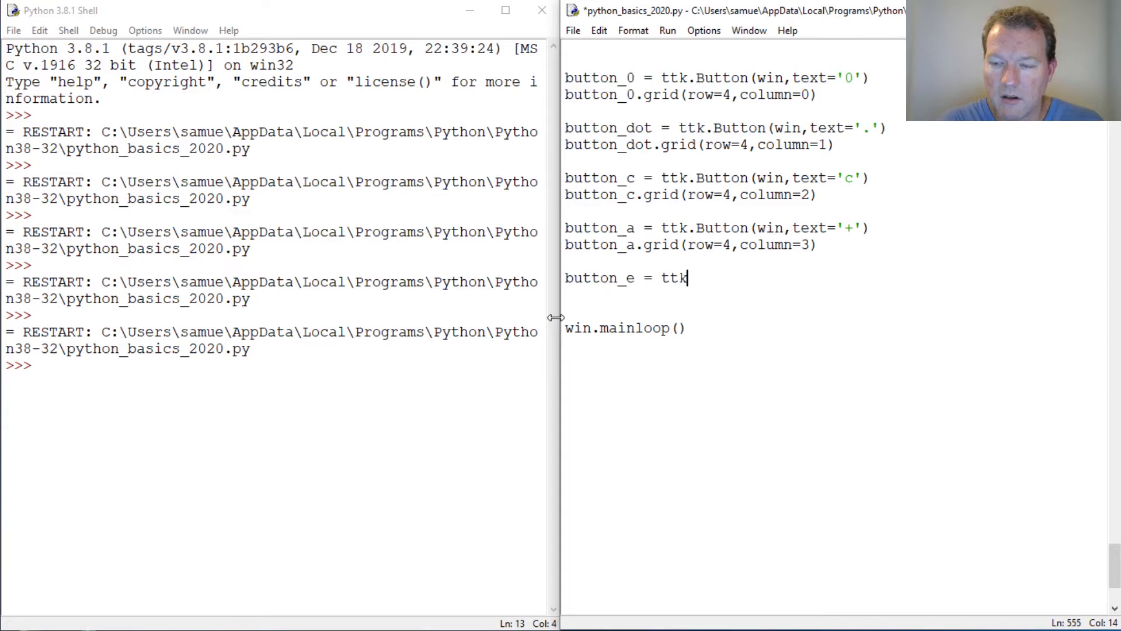
pyautogui.write('.Buttin')
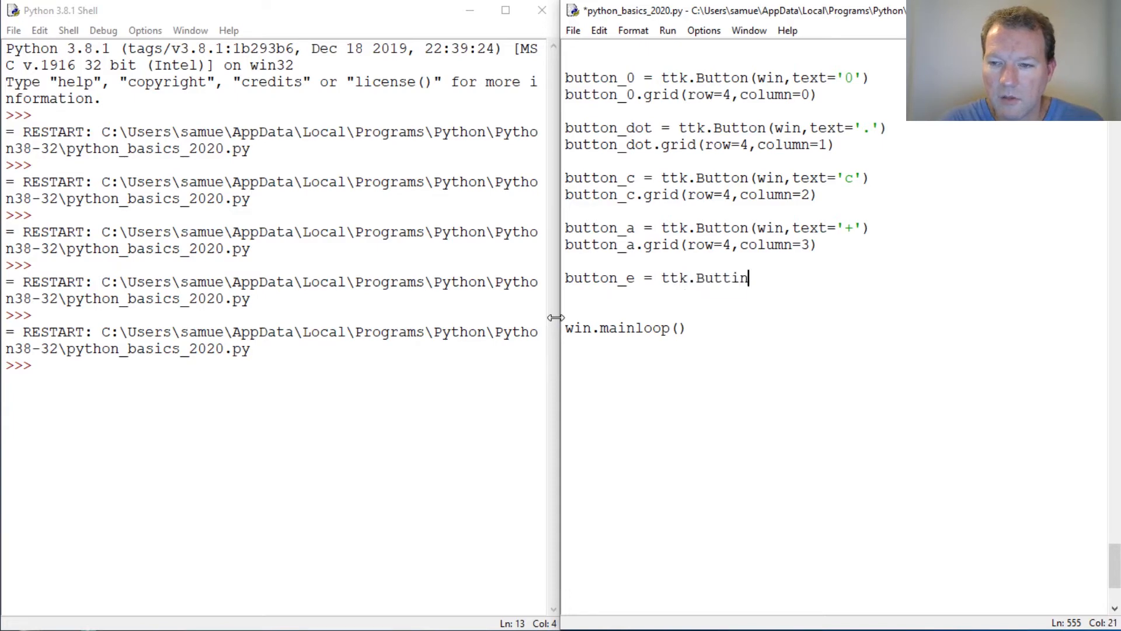
pyautogui.press('BackSpace')
pyautogui.press('BackSpace')
pyautogui.write('on(')
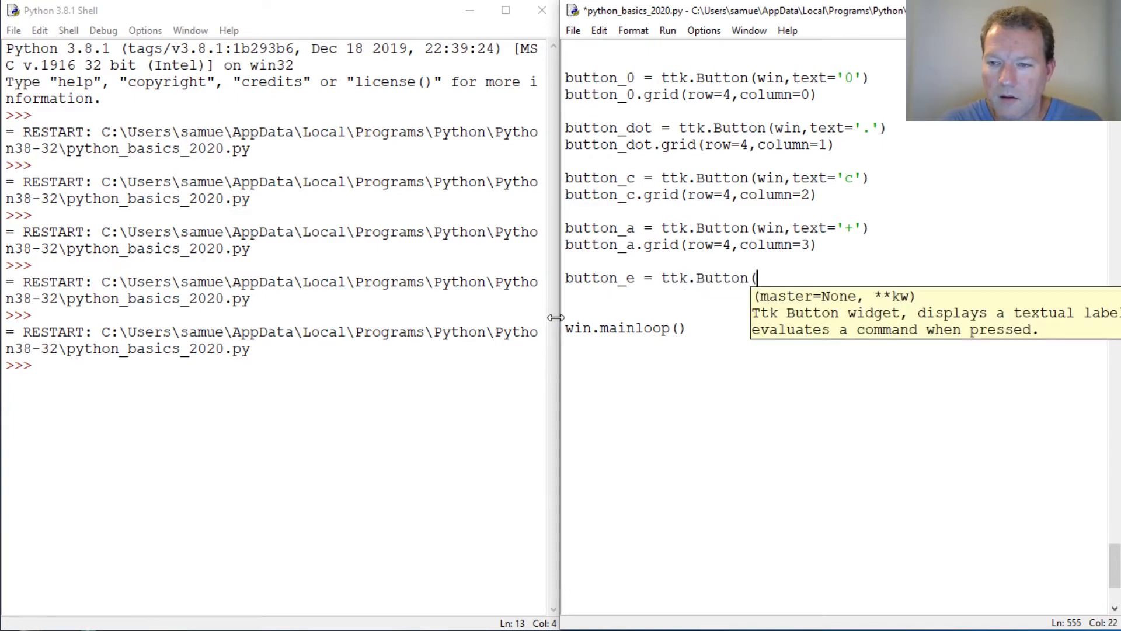
pyautogui.write('win,text=')
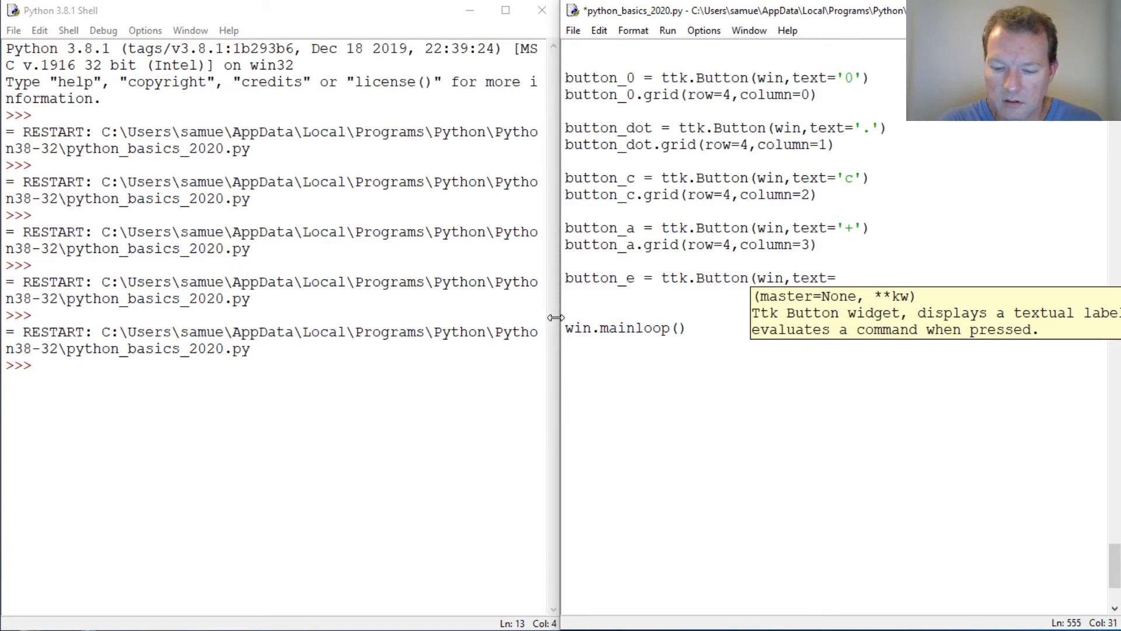
pyautogui.write('"')
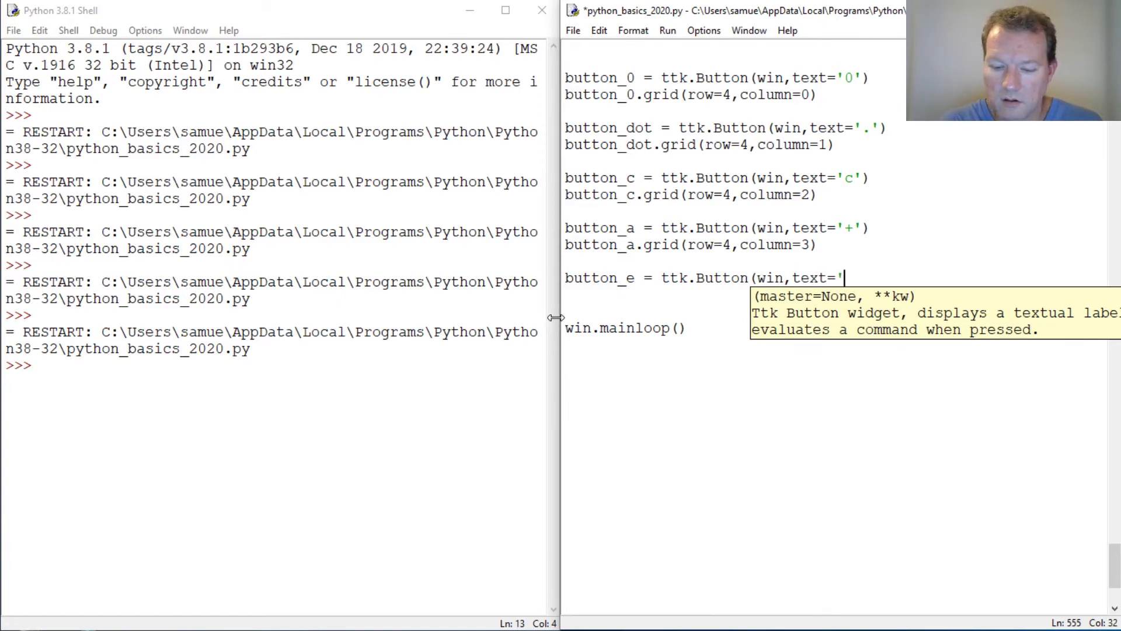
pyautogui.write("='")
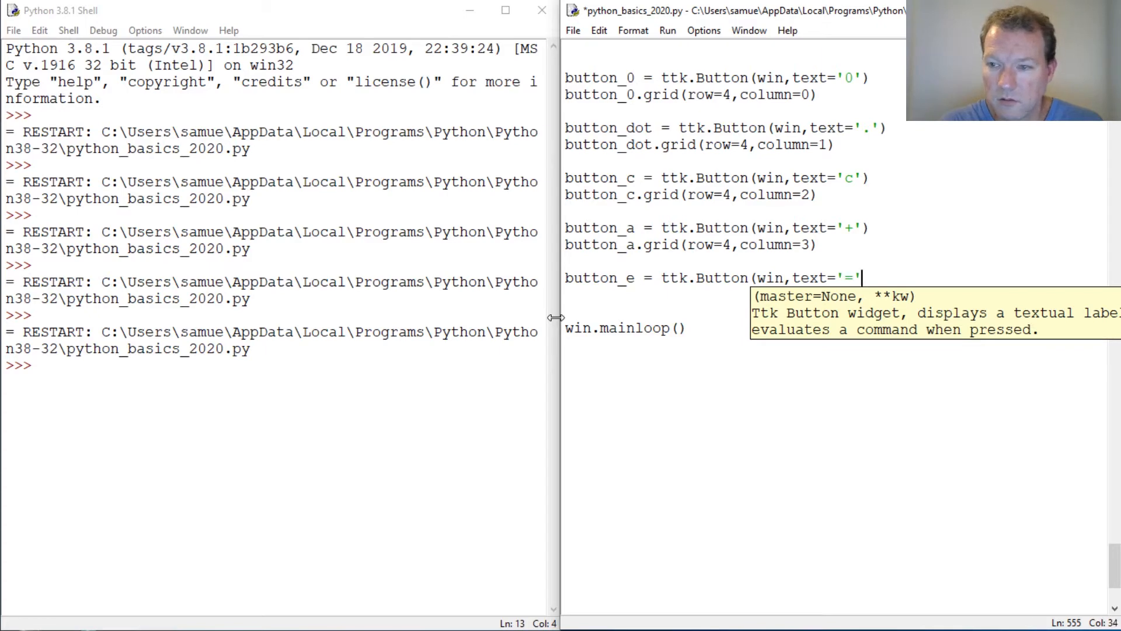
pyautogui.write(')')
# Add button_e.grid(row=5,columnspan=4,sticky='nsew') on the next line
pyautogui.press('Return')
pyautogui.write('bu')
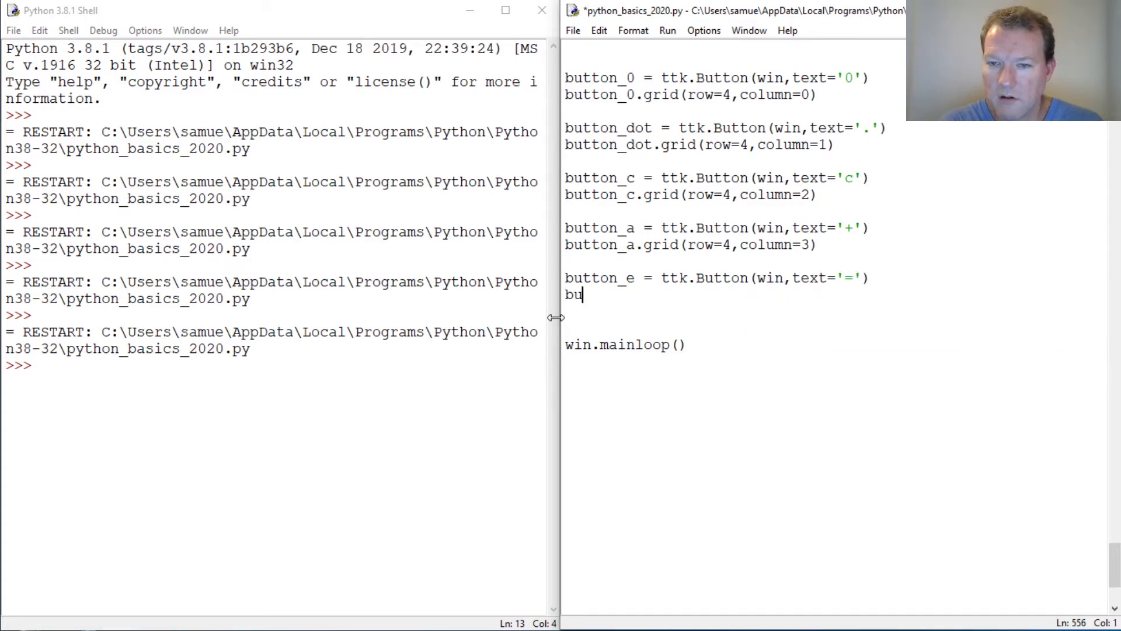
pyautogui.write('ttoni')
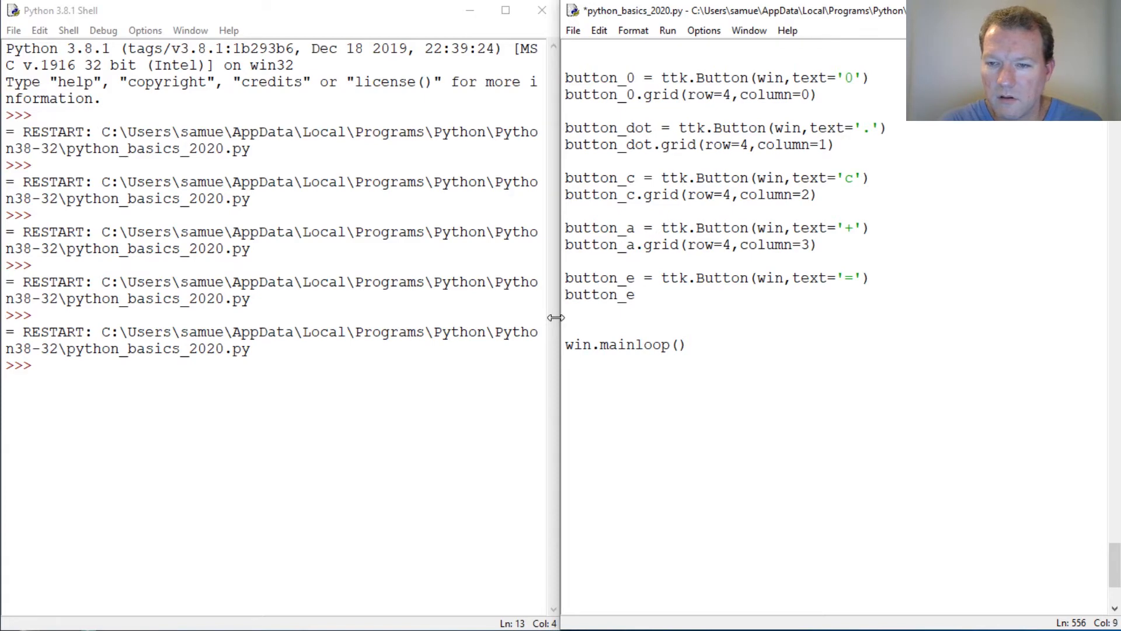
pyautogui.write('h')
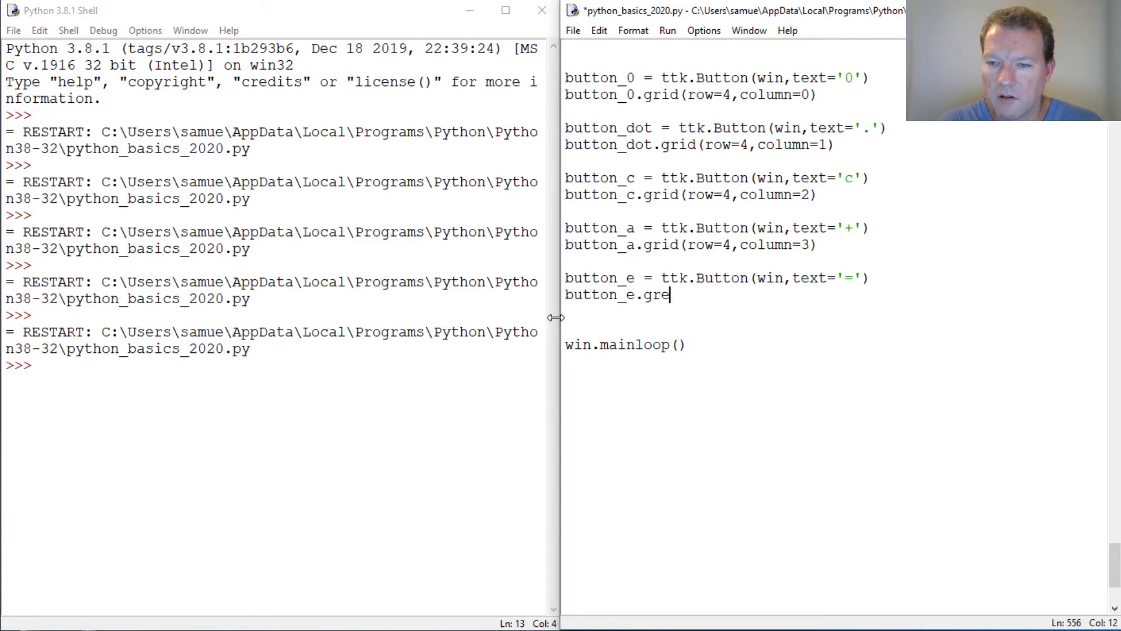
pyautogui.write('ro')
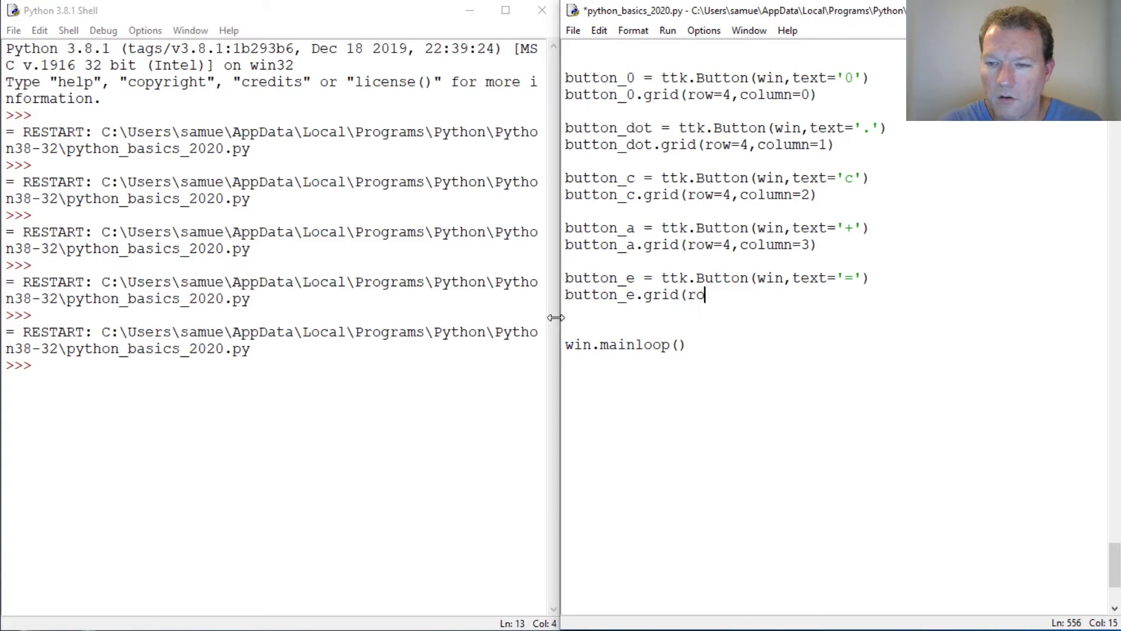
pyautogui.write('w=')
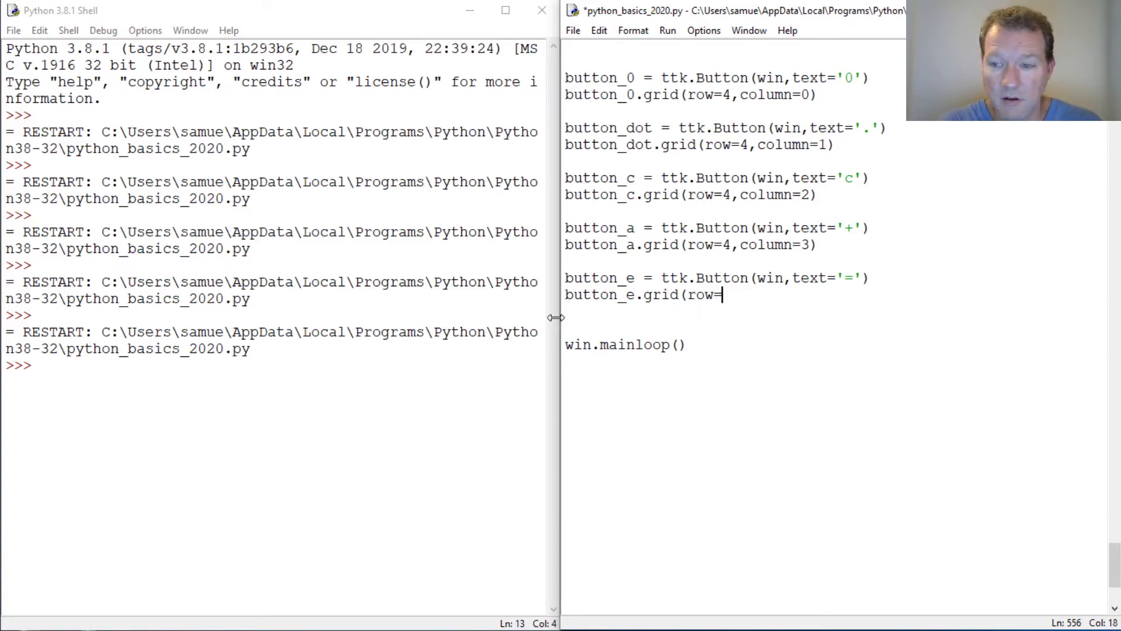
pyautogui.write('5,c')
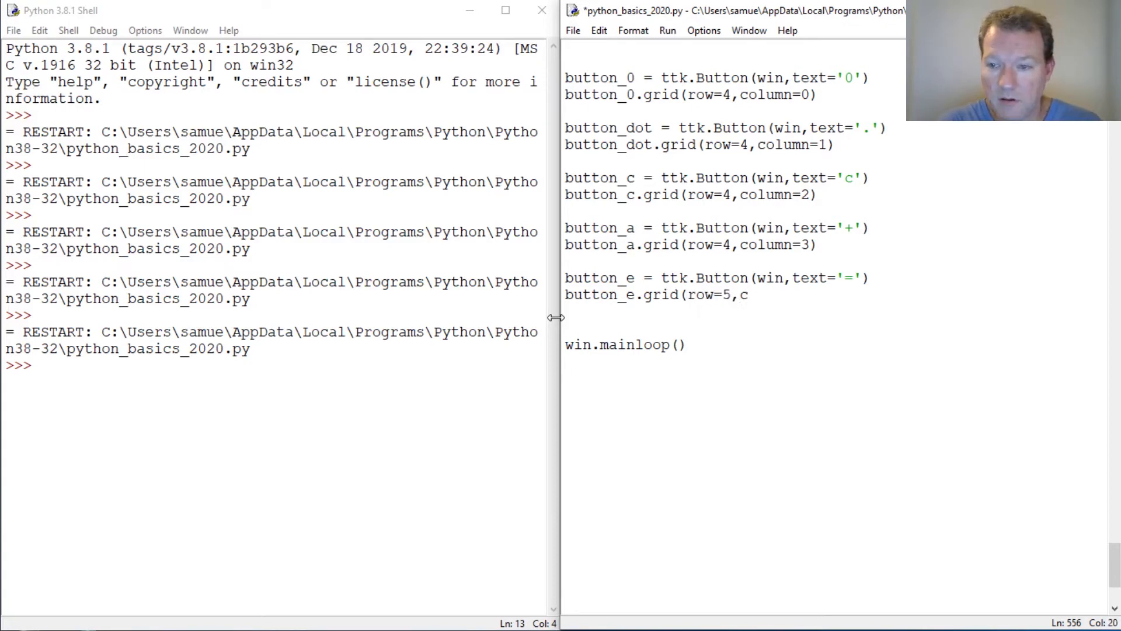
pyautogui.write('olumns')
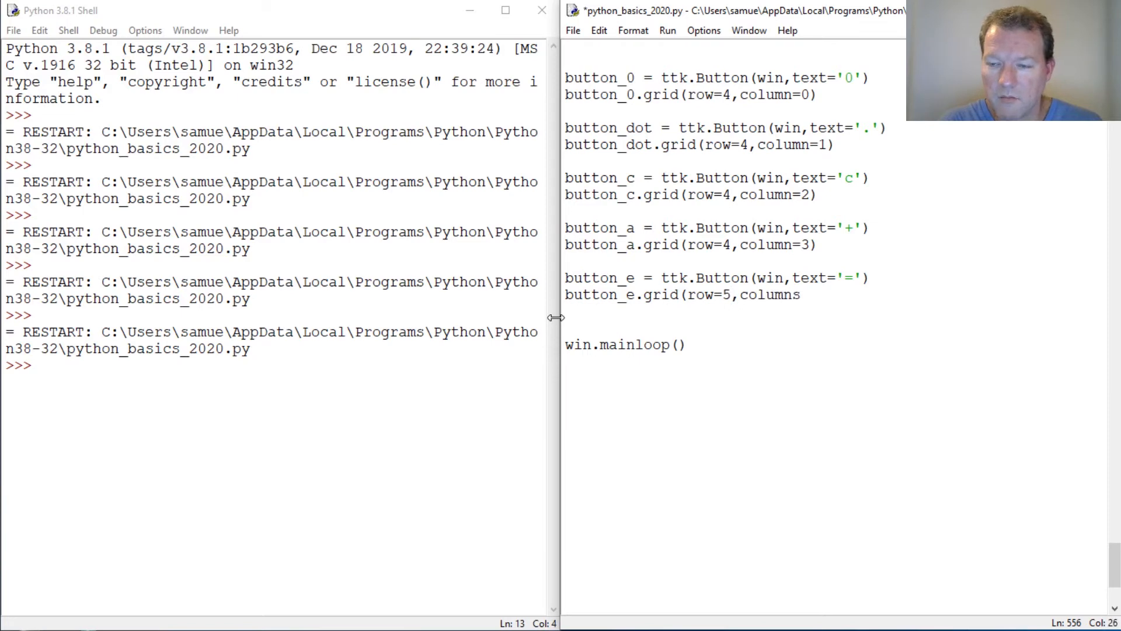
pyautogui.write('pan')
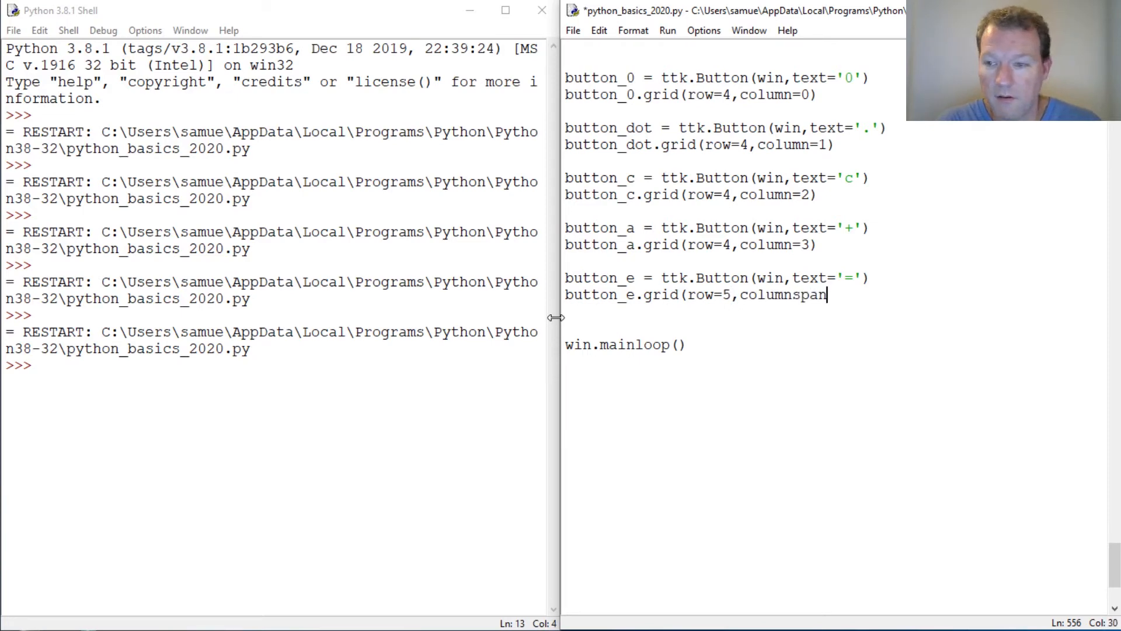
pyautogui.write('=4,sti')
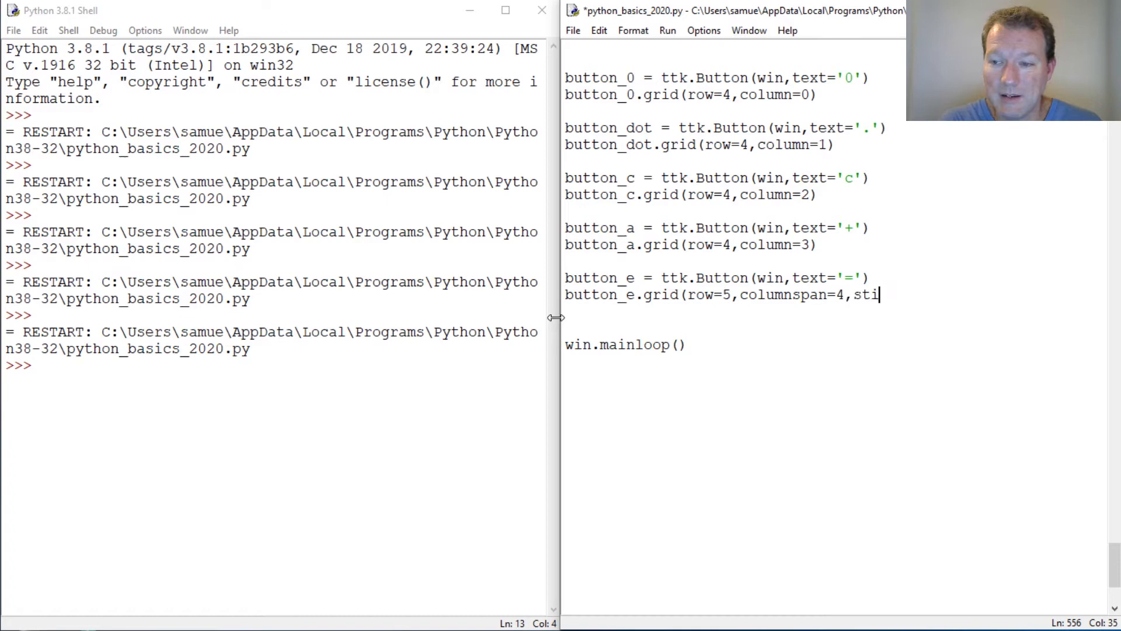
pyautogui.write('cky')
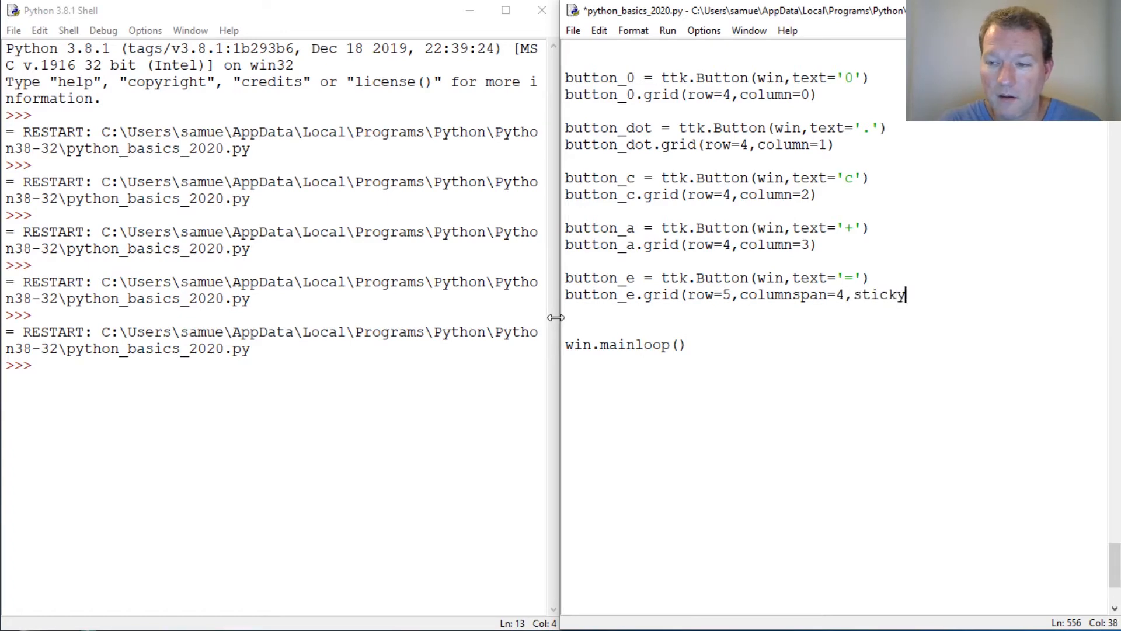
pyautogui.write("='")
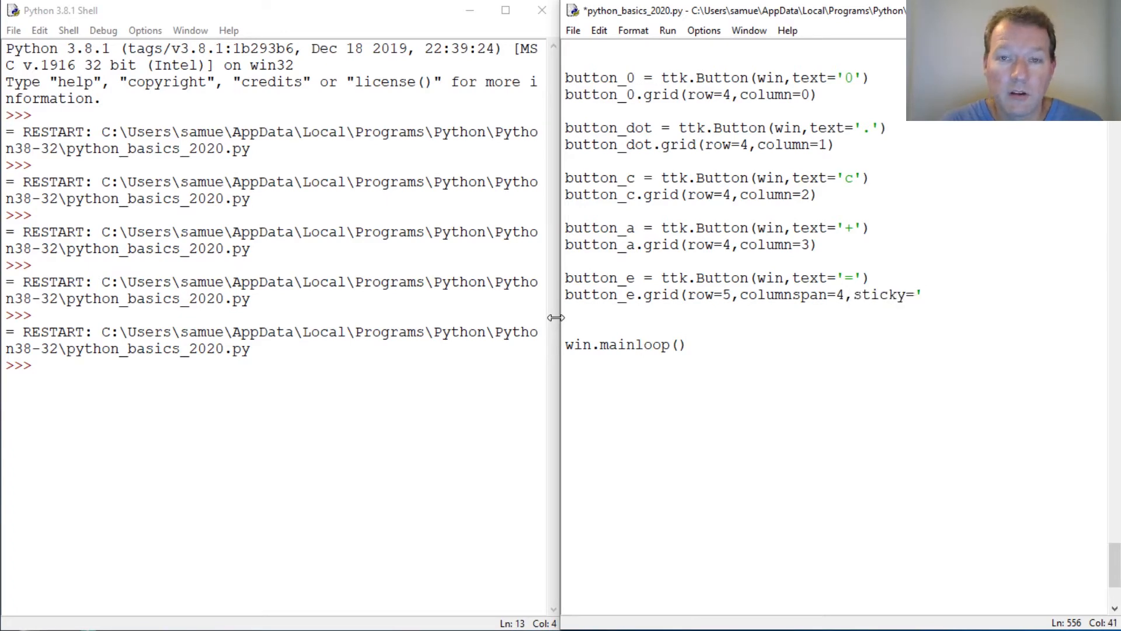
pyautogui.write('nsew')
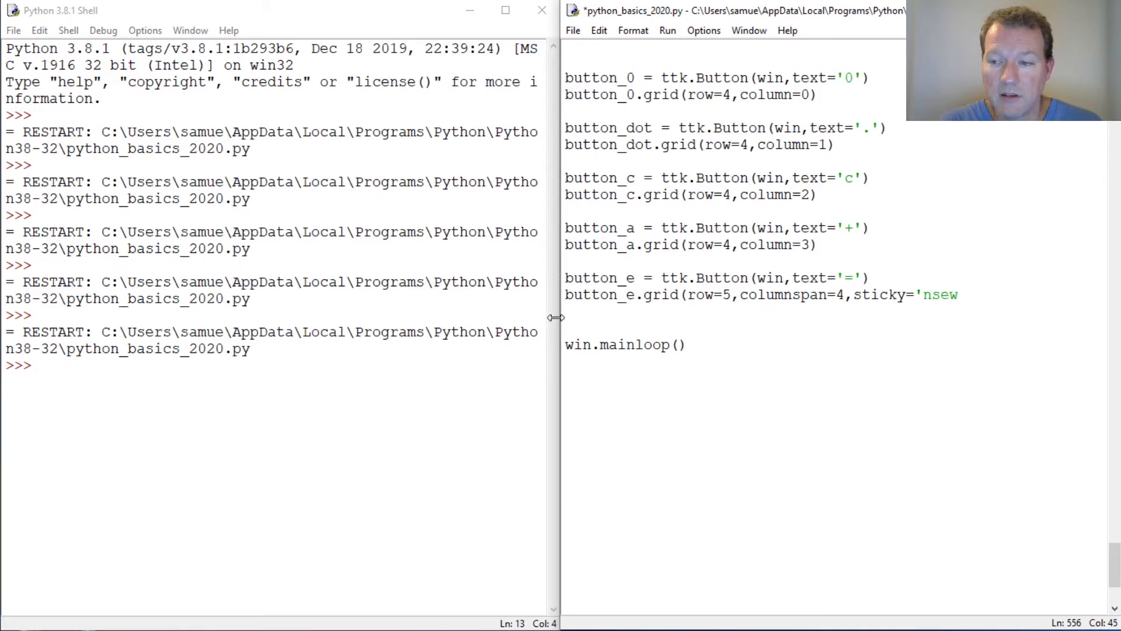
pyautogui.write(')')
# Rerun the script and move the Calculator window down to show the full-width '=' button
pyautogui.press('F5')
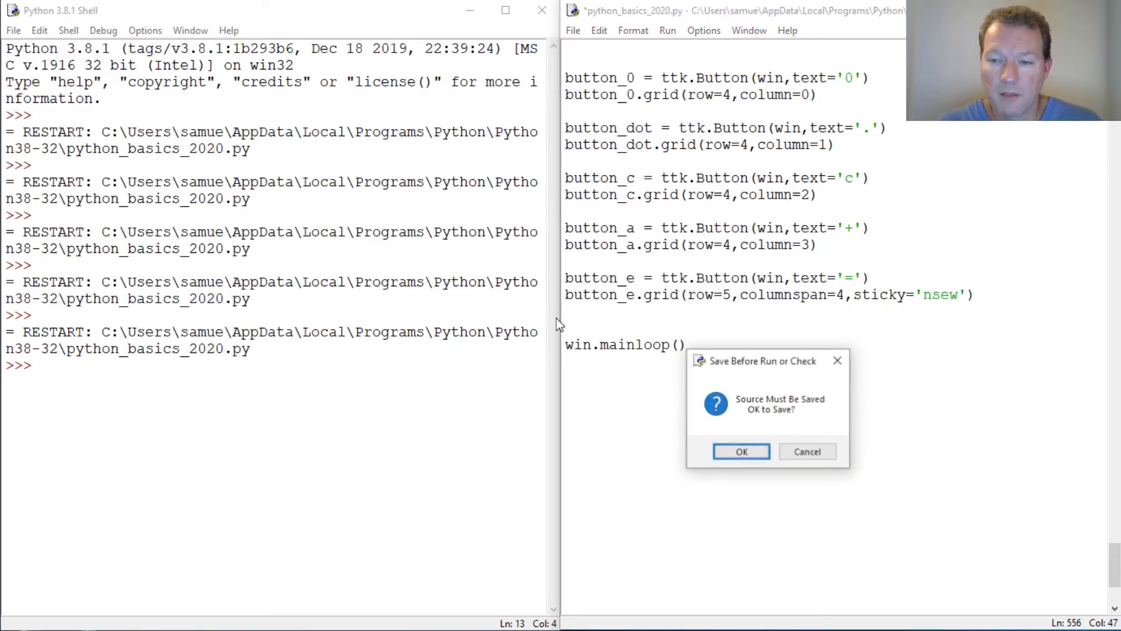
pyautogui.press('Return')
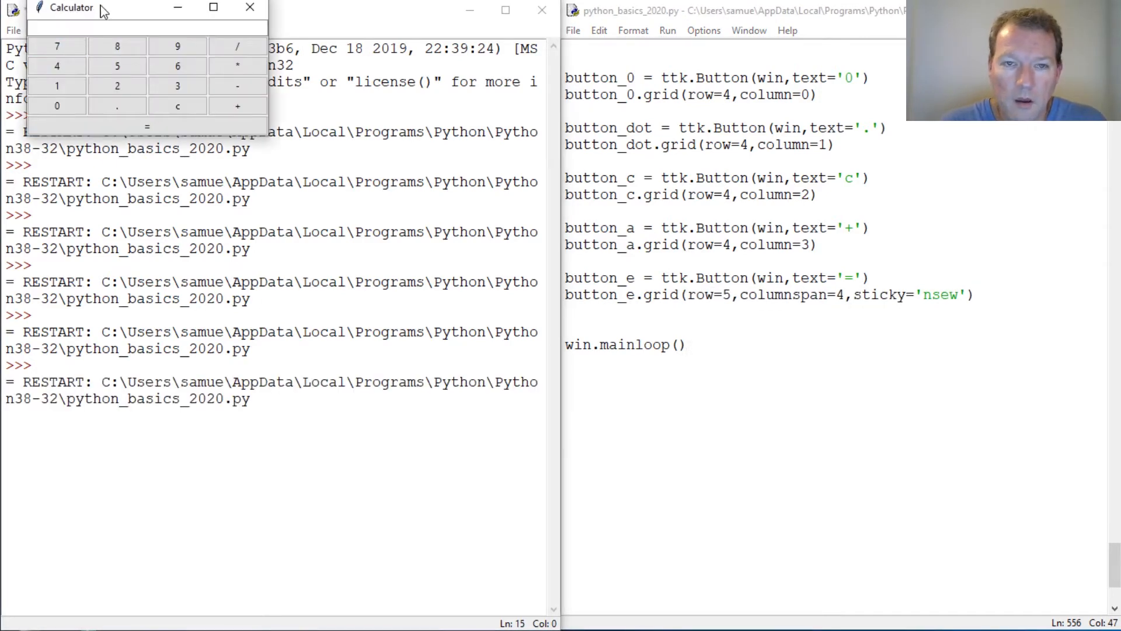
pyautogui.moveTo(80, 8)
pyautogui.mouseDown()
pyautogui.moveTo(275, 141)
pyautogui.moveTo(331, 280)
pyautogui.mouseUp()
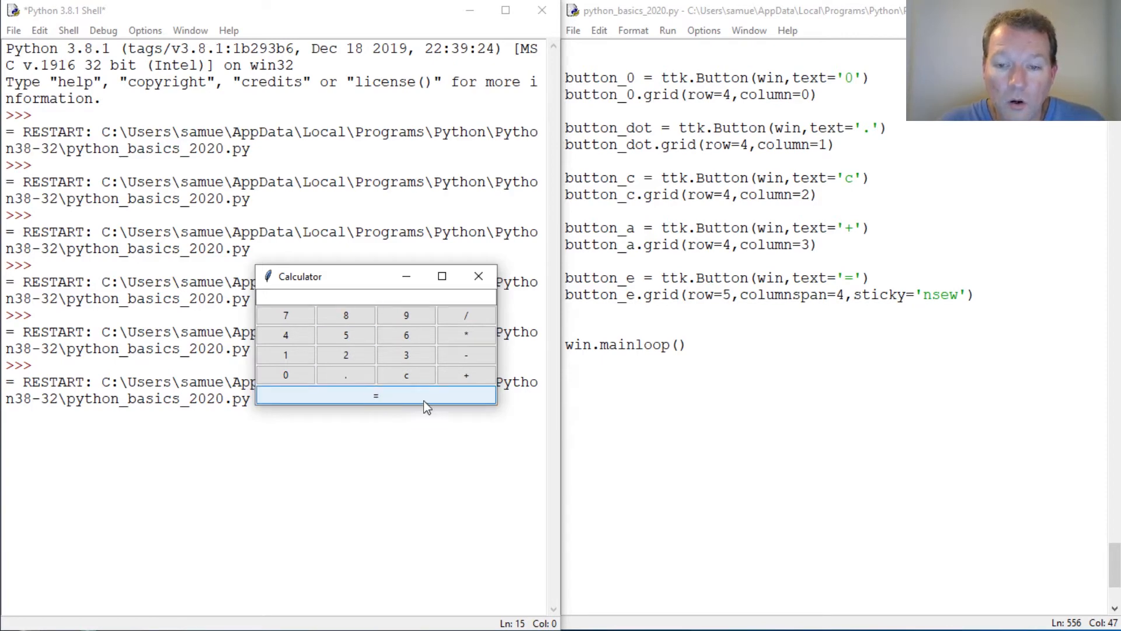
# Highlight columnspan, sticky and the nsew letters in the '=' button's grid call while explaining
pyautogui.click(723, 278)
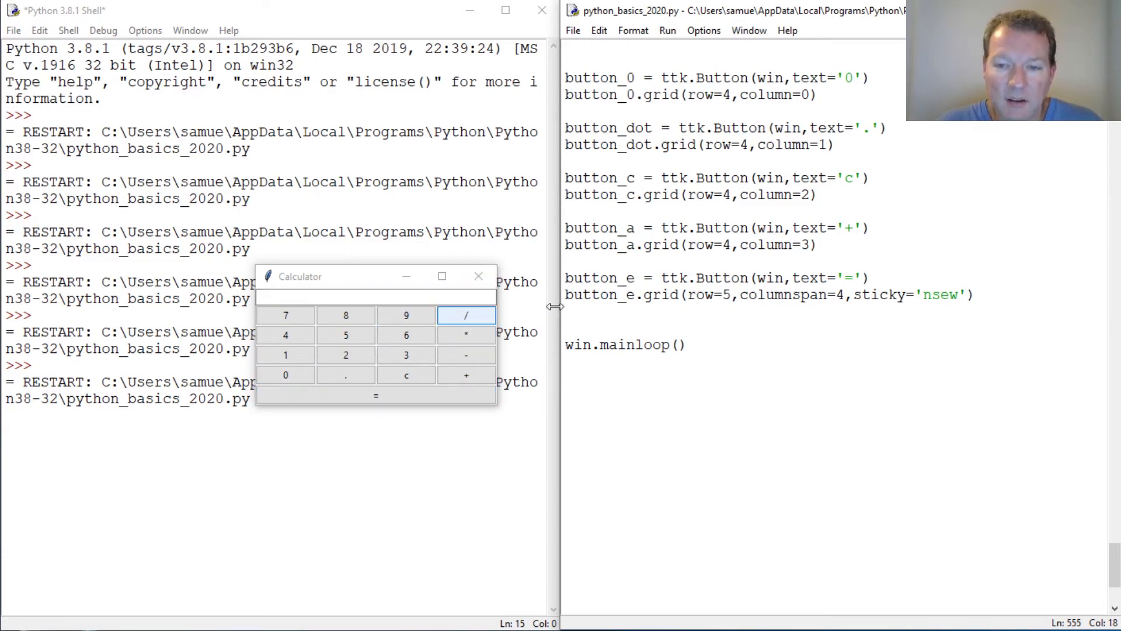
pyautogui.doubleClick(898, 295)
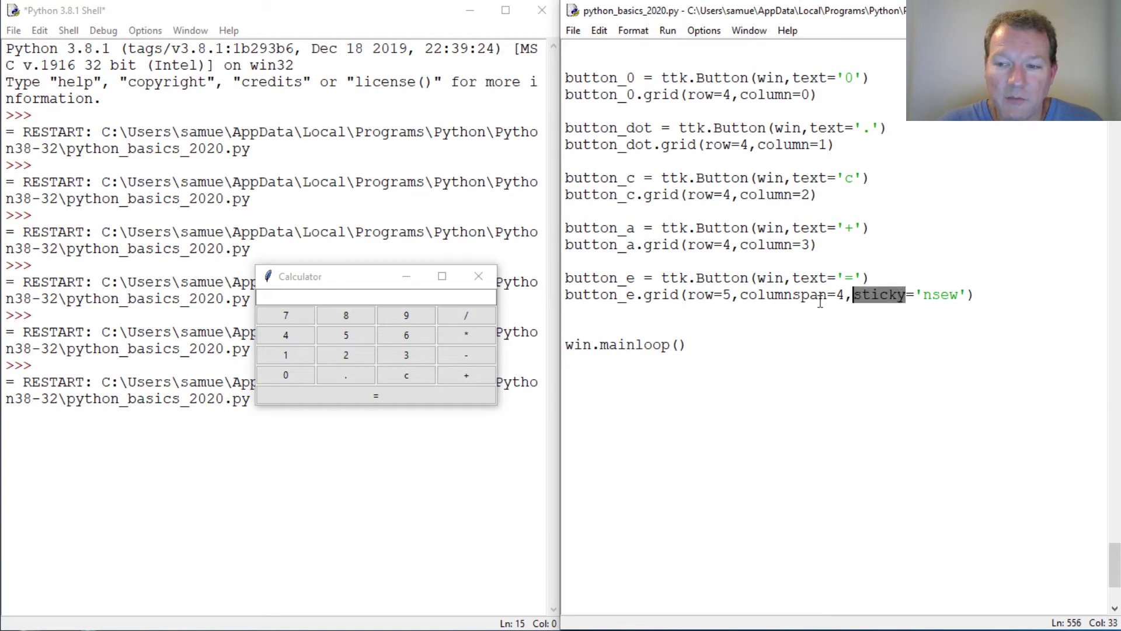
pyautogui.doubleClick(784, 295)
pyautogui.click(872, 296)
pyautogui.doubleClick(872, 295)
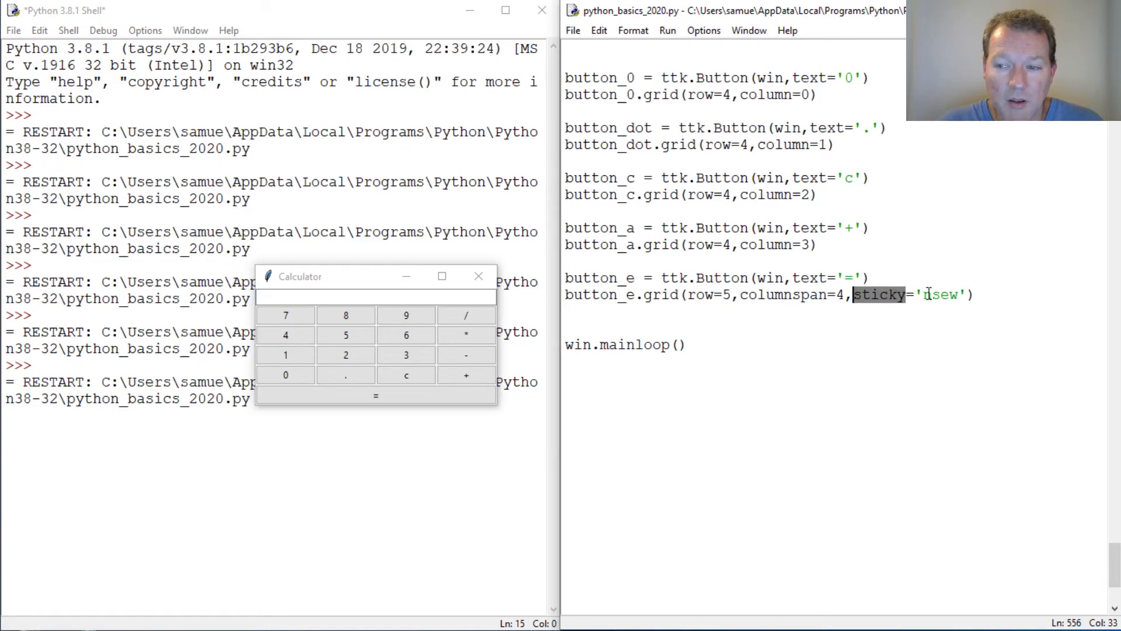
pyautogui.moveTo(925, 295); pyautogui.dragTo(959, 296)
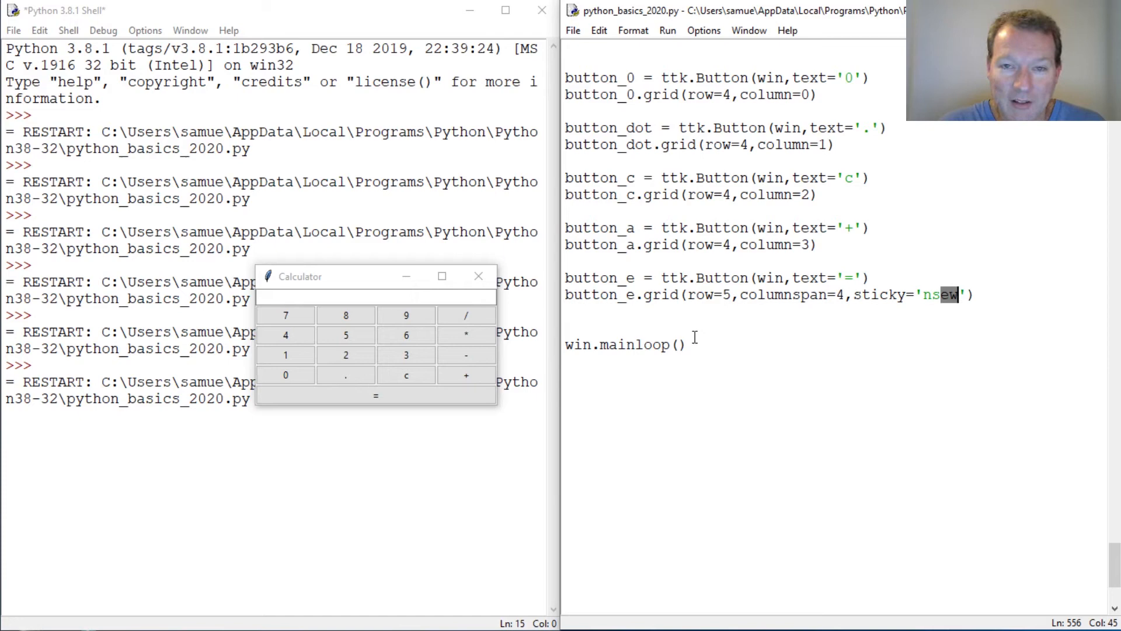
# Close the running Calculator and click back into the script code
pyautogui.click(770, 417)
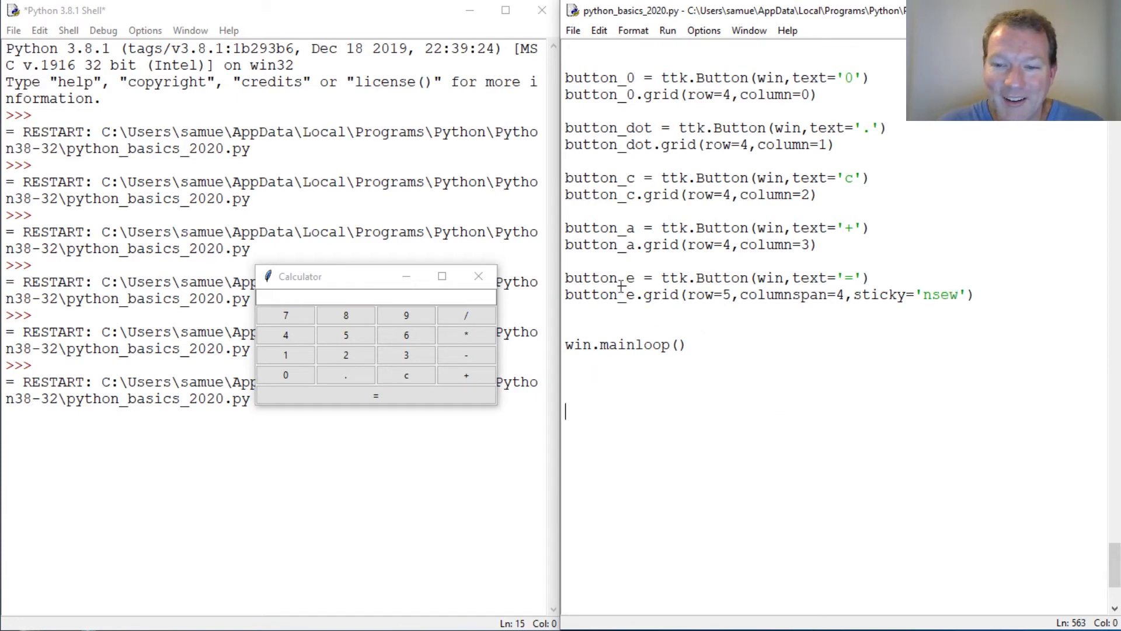
pyautogui.click(478, 276)
pyautogui.scroll(1, 762, 391)
pyautogui.scroll(2, 762, 391)
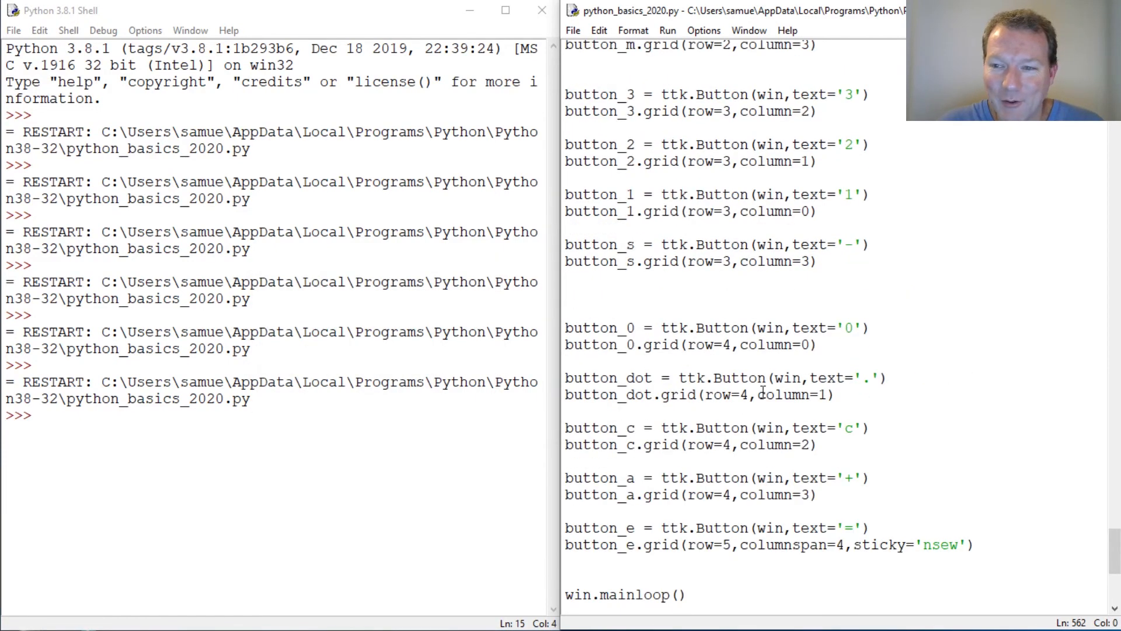
pyautogui.click(739, 313)
pyautogui.scroll(3, 739, 316)
pyautogui.scroll(1, 740, 315)
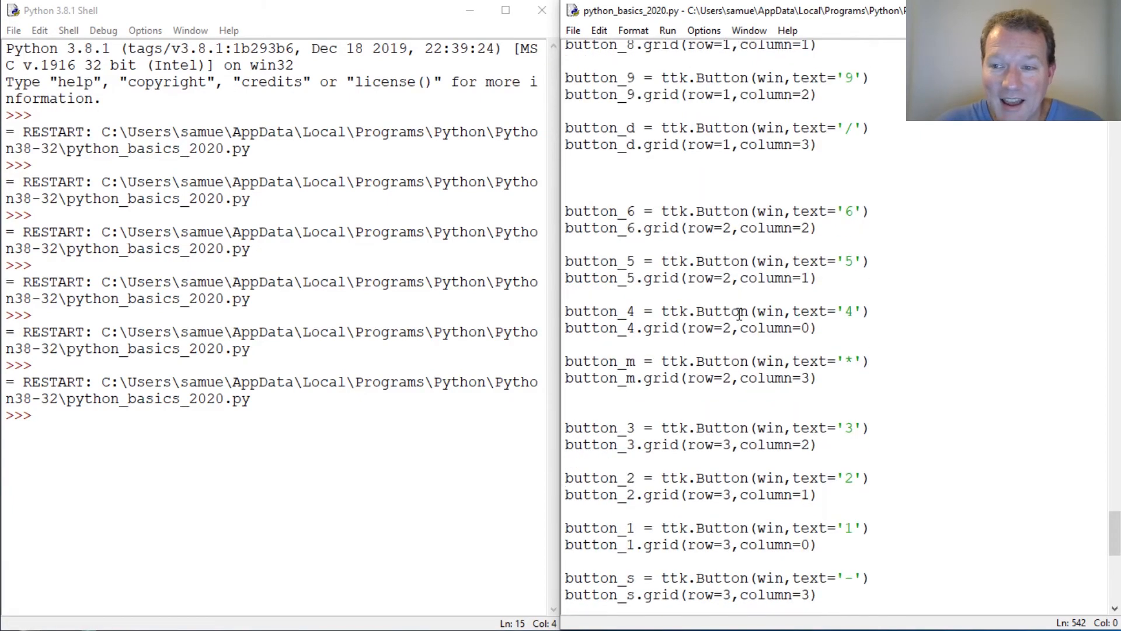
pyautogui.scroll(1, 740, 313)
pyautogui.scroll(1, 739, 313)
pyautogui.scroll(1, 739, 314)
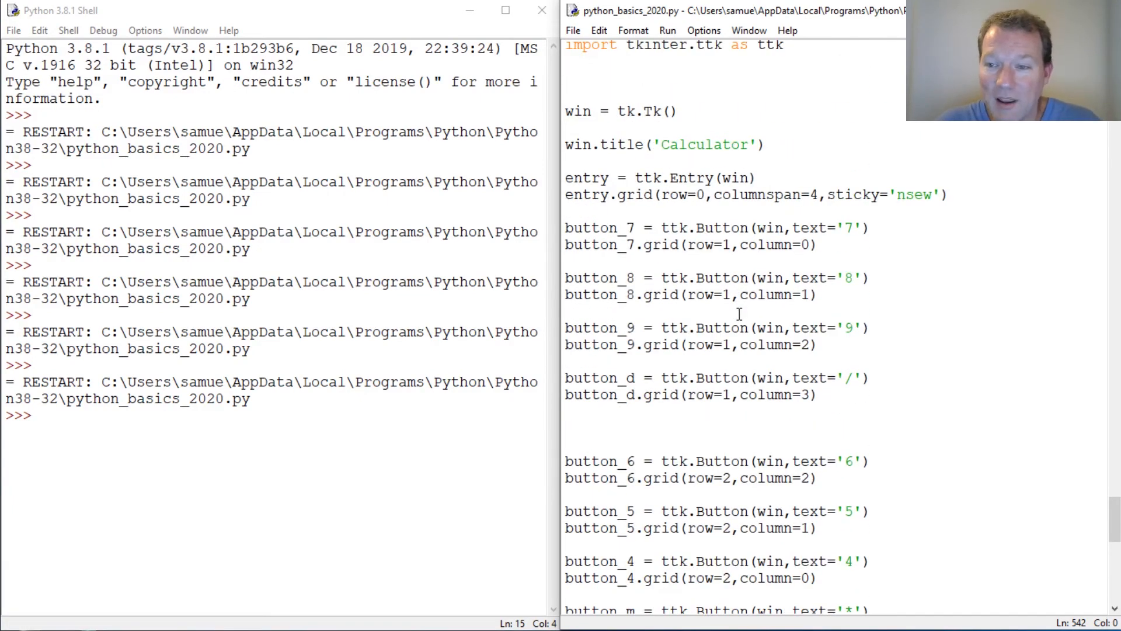
pyautogui.scroll(1, 739, 314)
pyautogui.scroll(1, 739, 313)
pyautogui.scroll(-1, 751, 313)
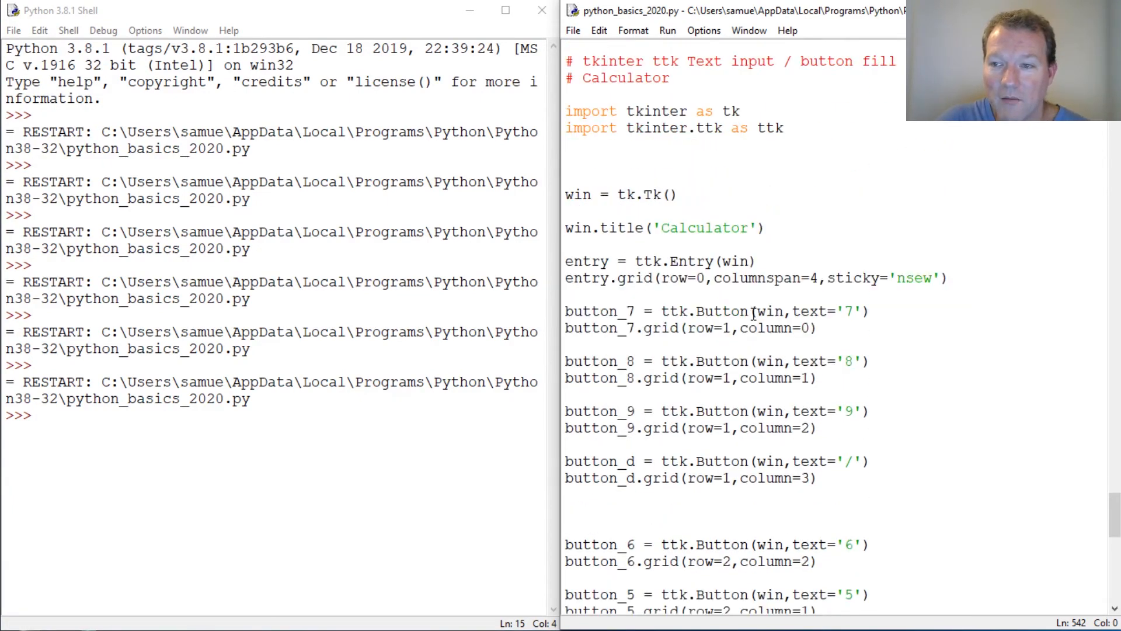
pyautogui.scroll(1, 752, 313)
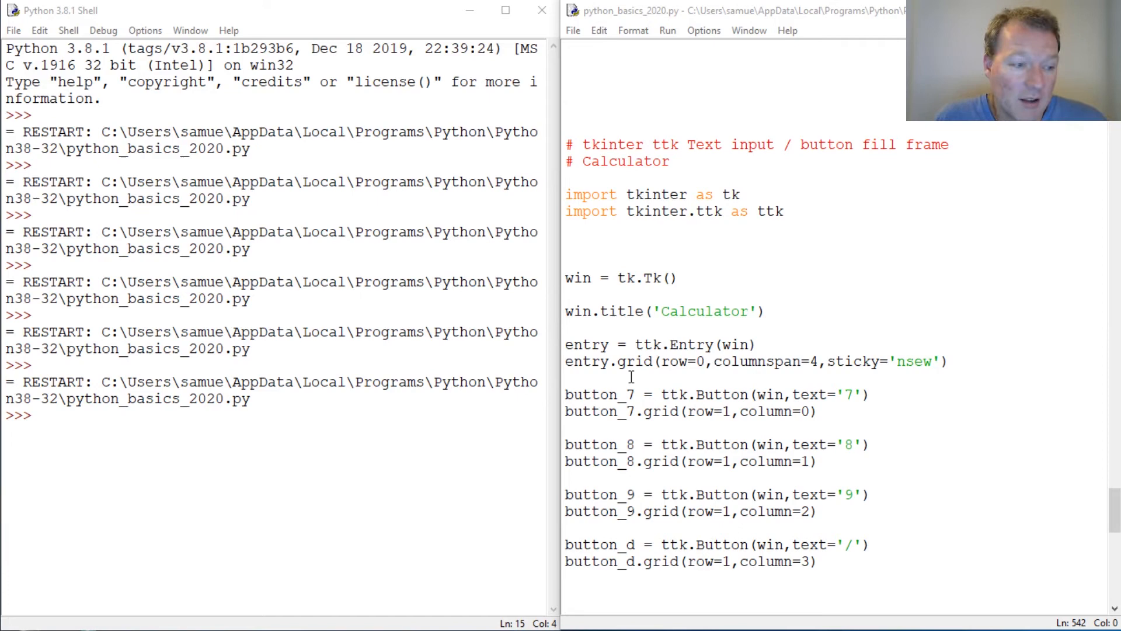
# Review the code from the top and place the caret in the button_8 line
pyautogui.click(824, 431)
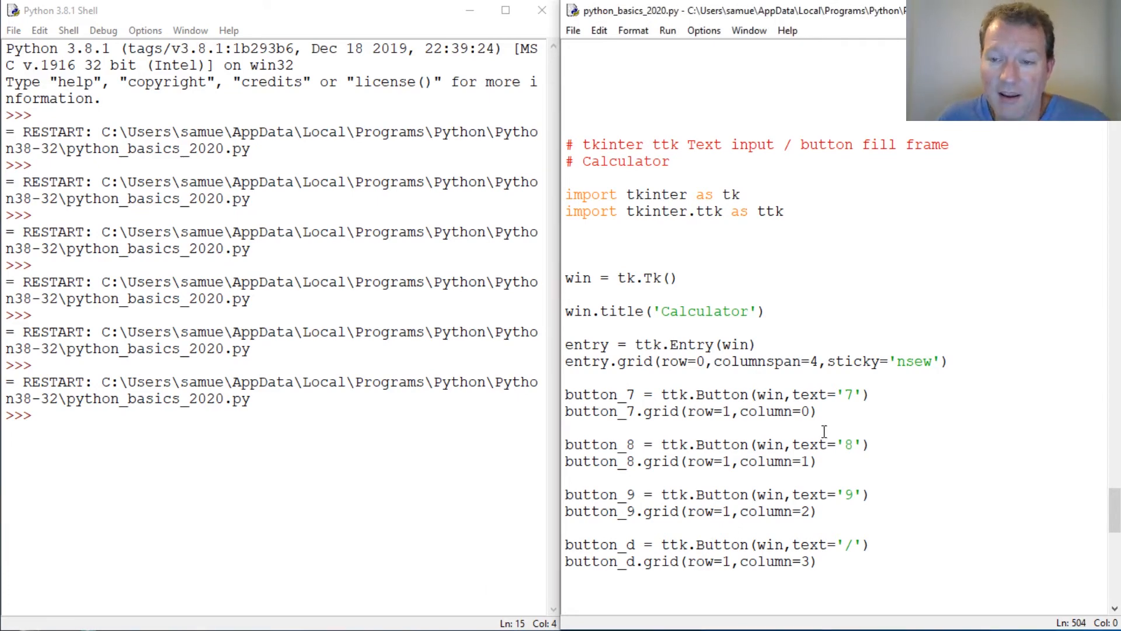
pyautogui.click(714, 445)
# Rerun the script, dismiss the Already executing warning and bring the Calculator window into view
pyautogui.press('F5')
pyautogui.press('F5')
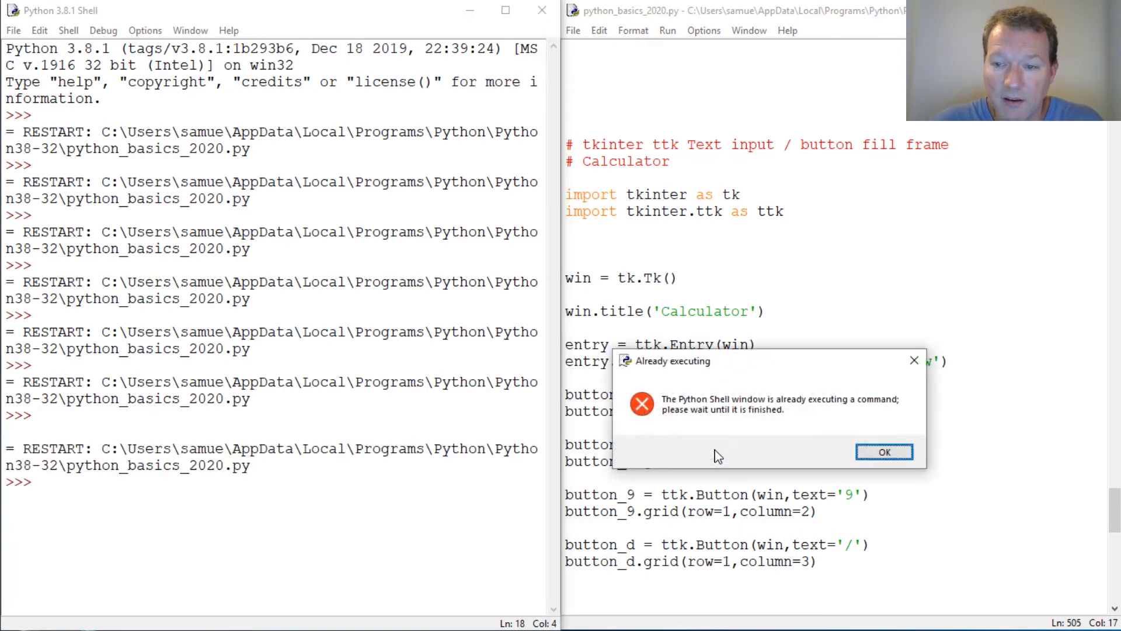
pyautogui.click(871, 453)
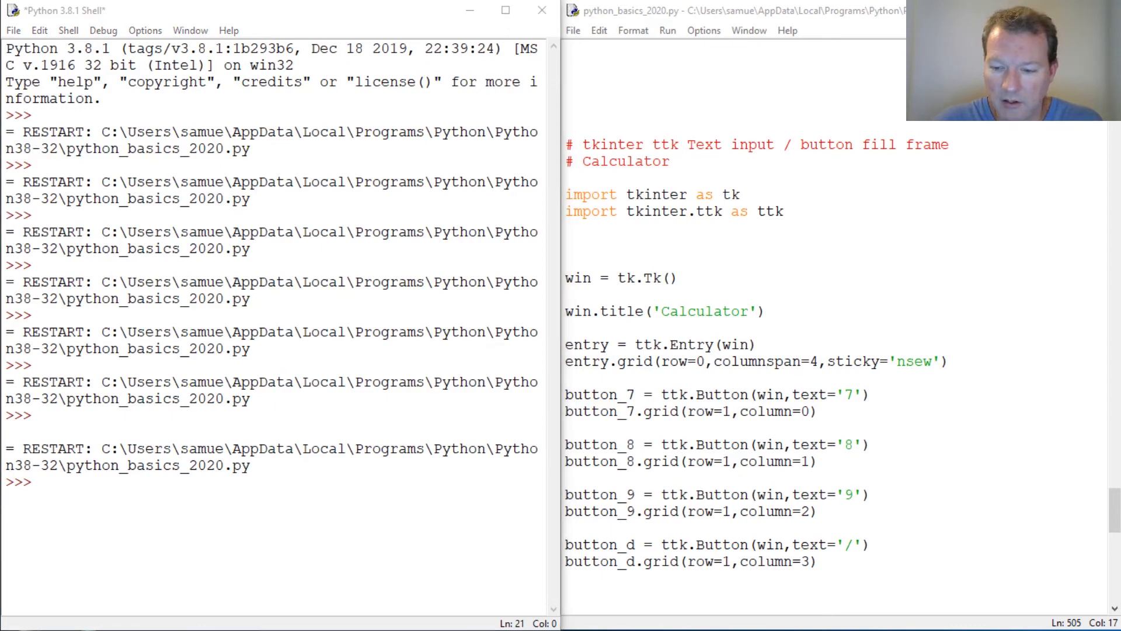
pyautogui.moveTo(160, 39); pyautogui.dragTo(276, 116)
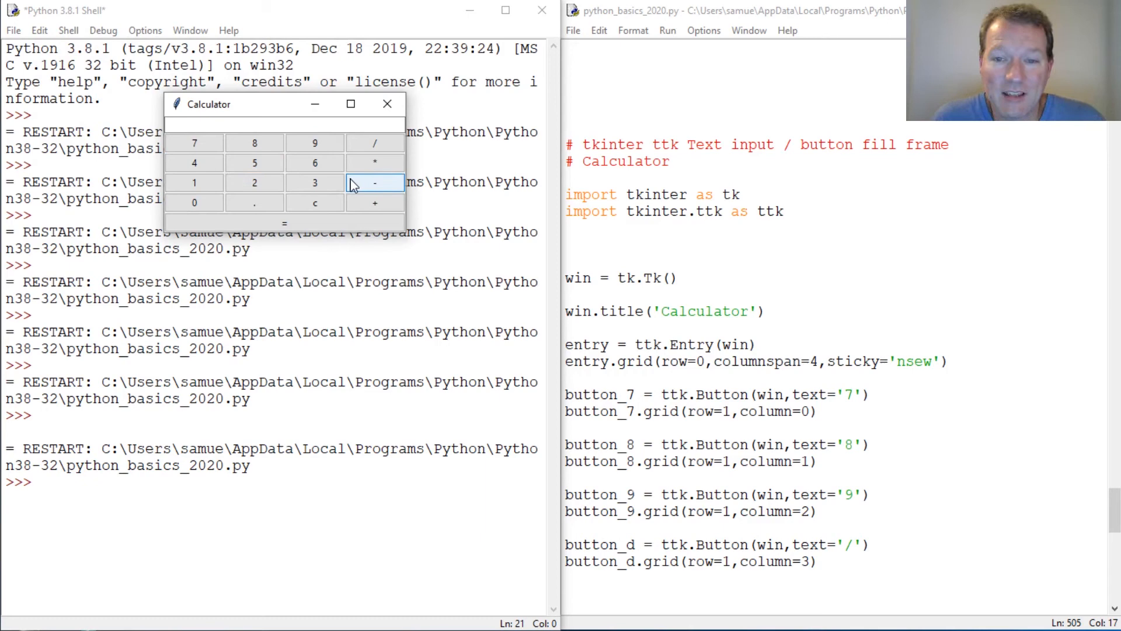
# Try the relaunched Calculator's entry field and its 3 button
pyautogui.click(353, 124)
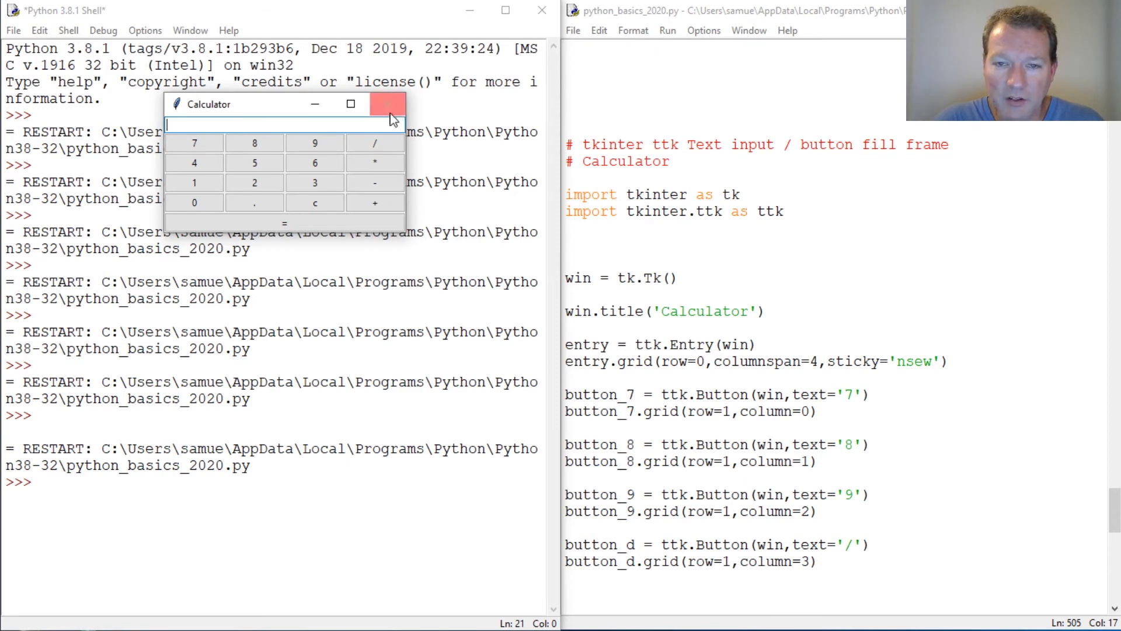
pyautogui.moveTo(251, 106); pyautogui.dragTo(277, 121)
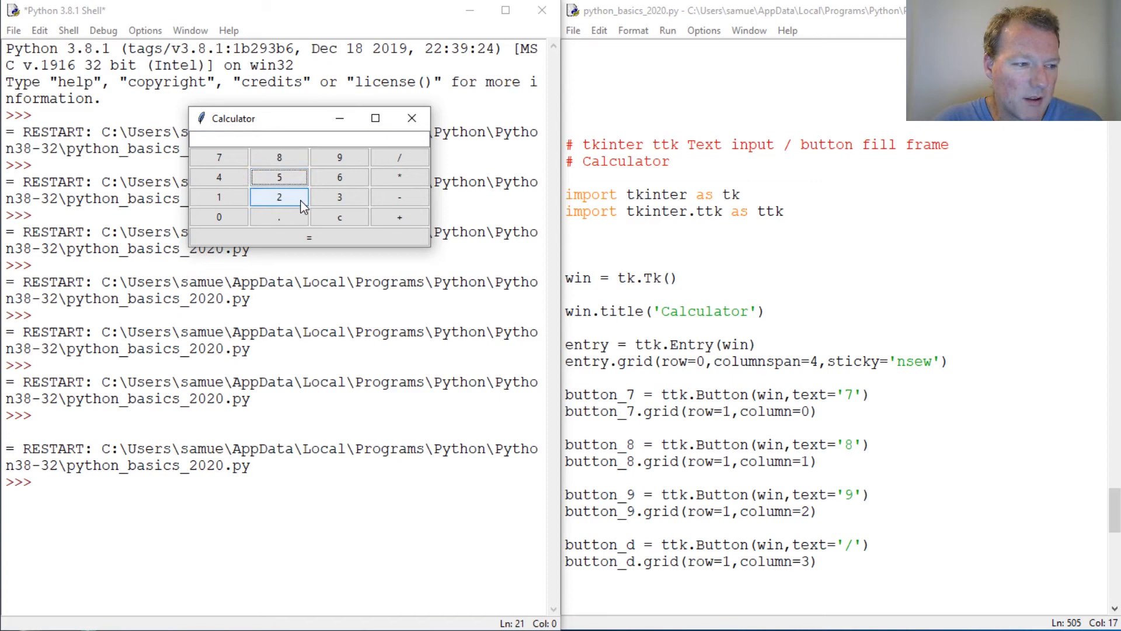
pyautogui.click(340, 198)
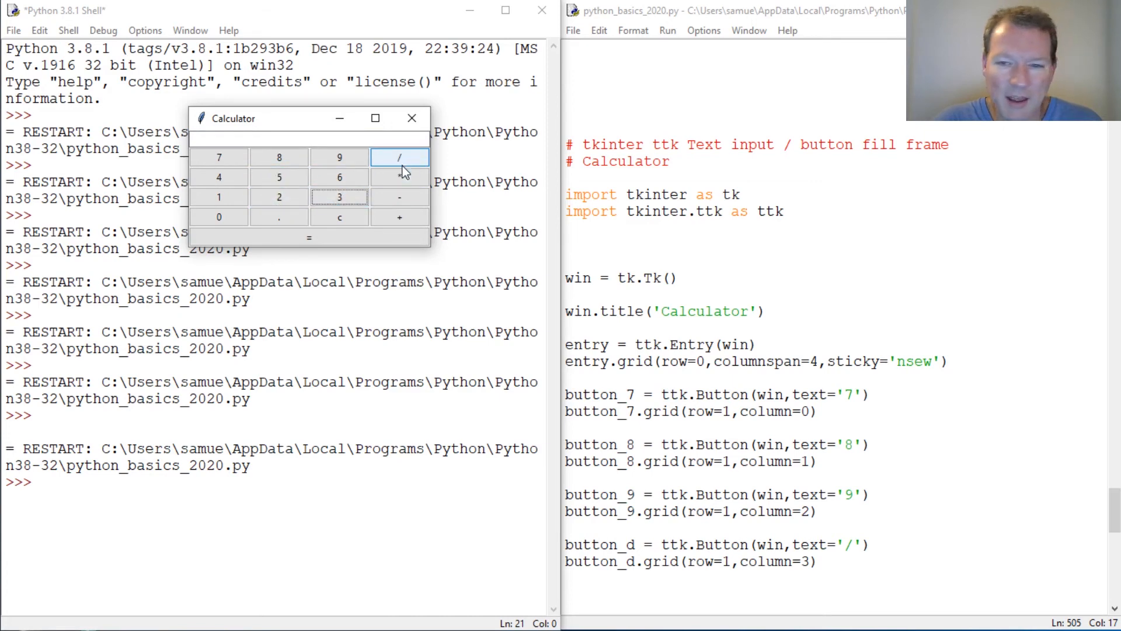